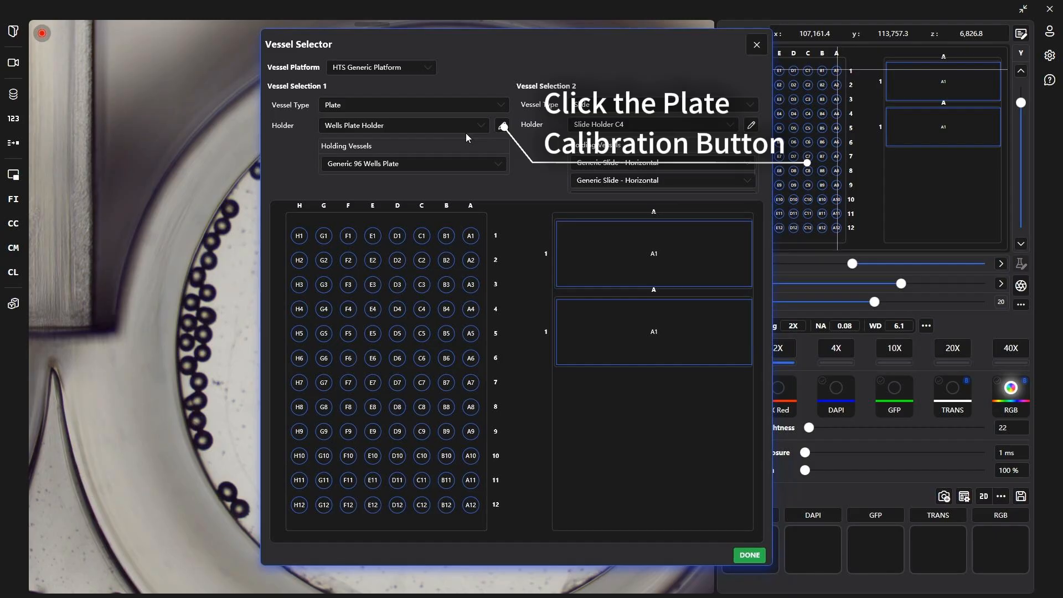
Start section data calibration for the Generic 96 Wells Plate, focus at Z about 6590 µm and capture the first section
click(503, 126)
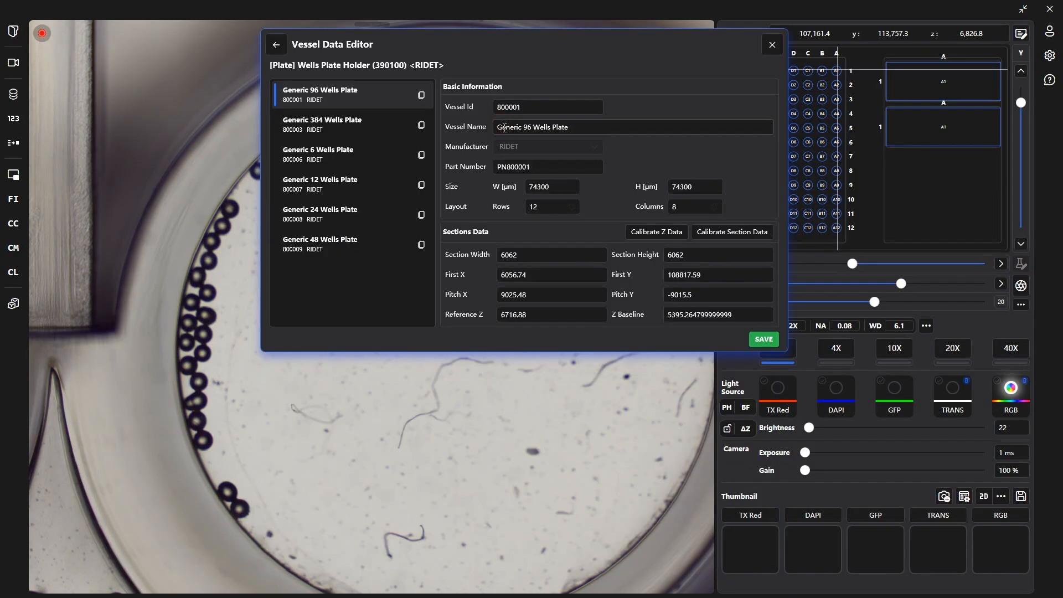
click(733, 234)
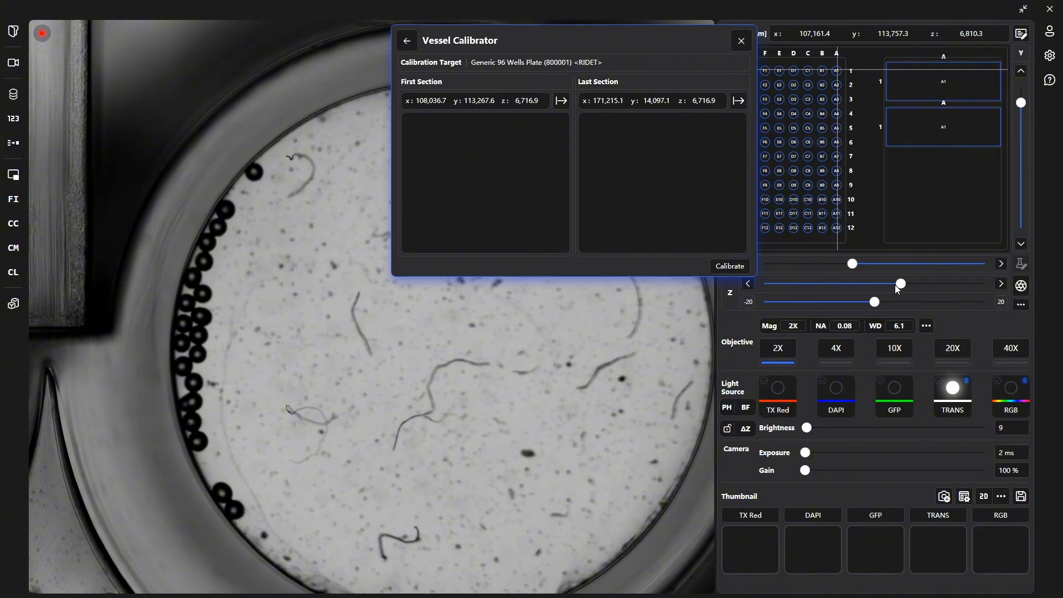
drag(900, 286, 898, 285)
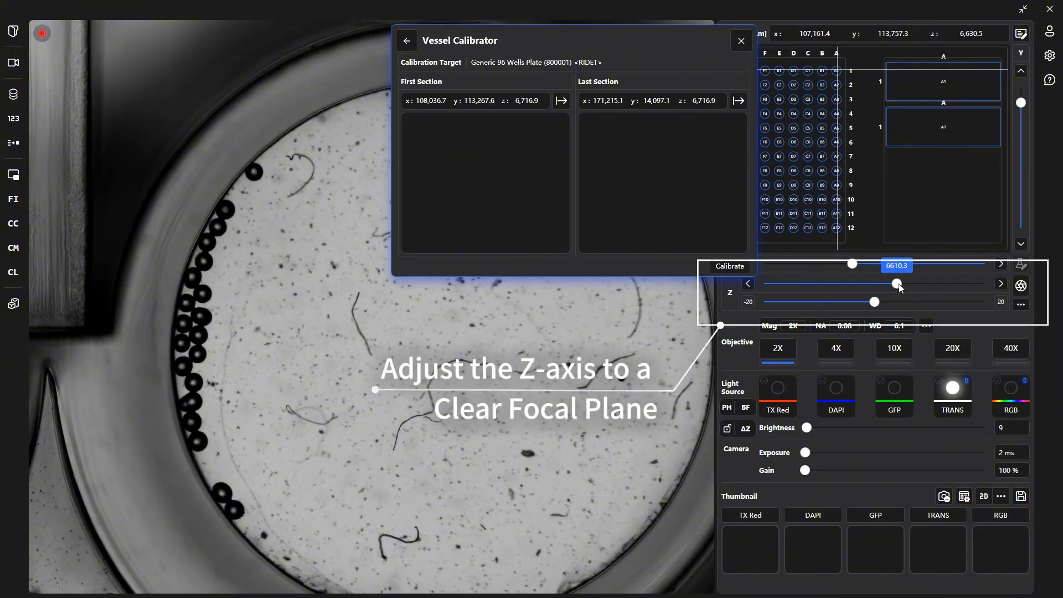
scroll(899, 285, down, 2)
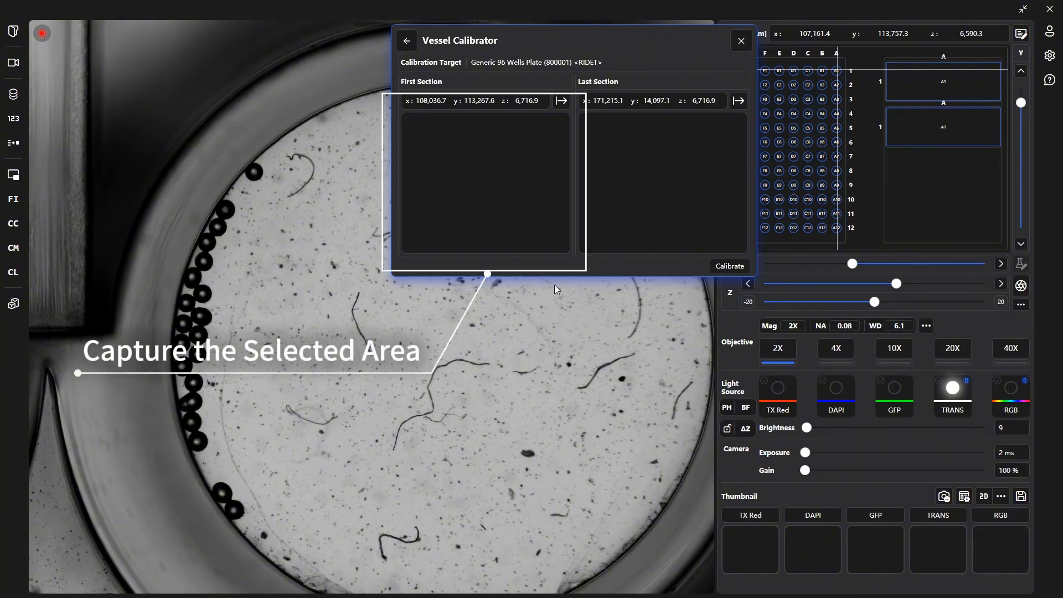
click(489, 175)
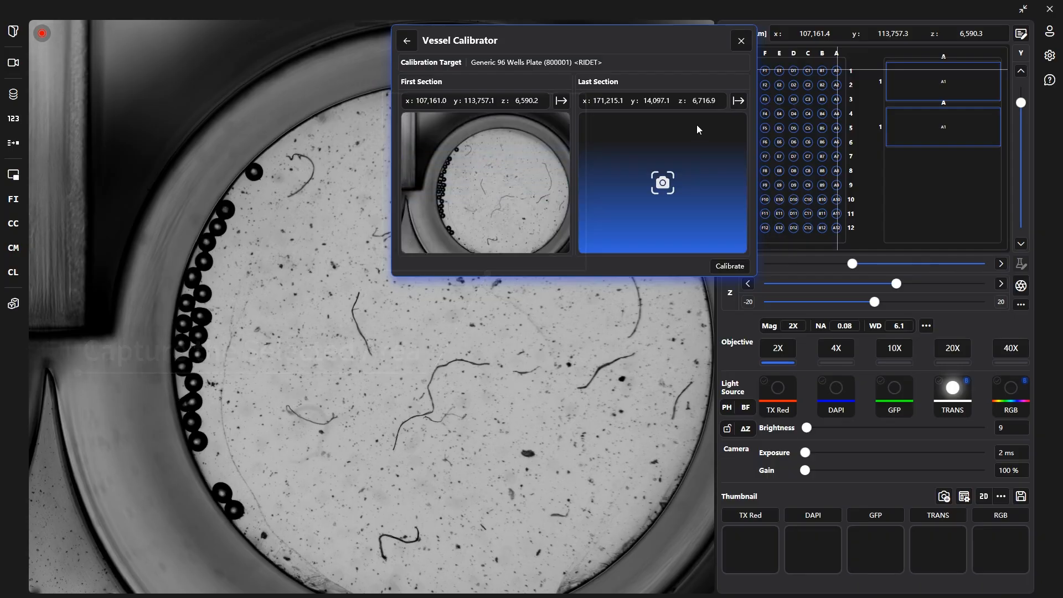
Move to the last section, focus at Z about 6350 µm with brightness 13, capture it and run the calibration
click(739, 101)
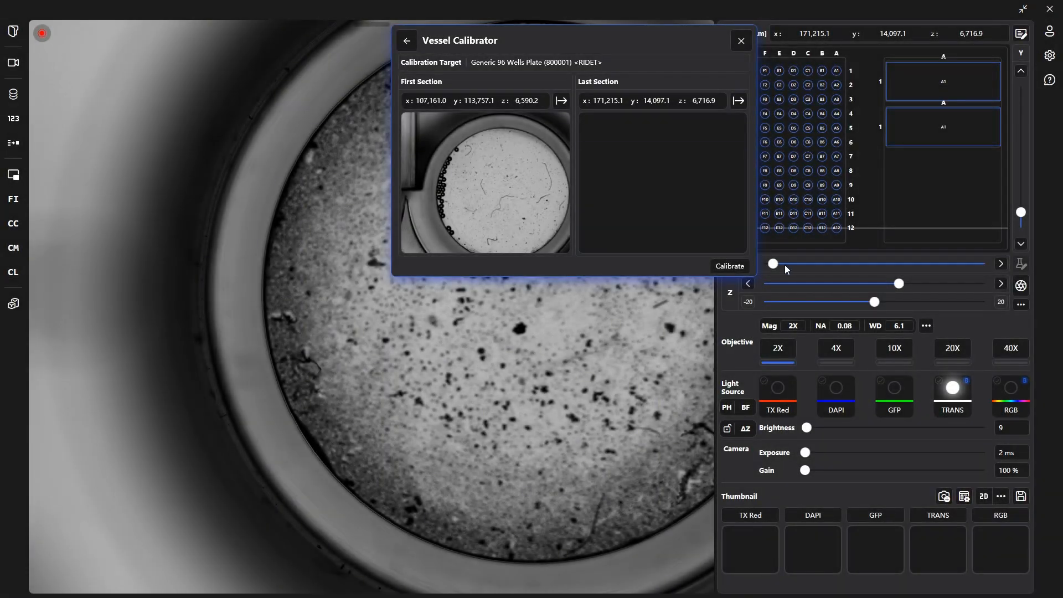
click(1020, 288)
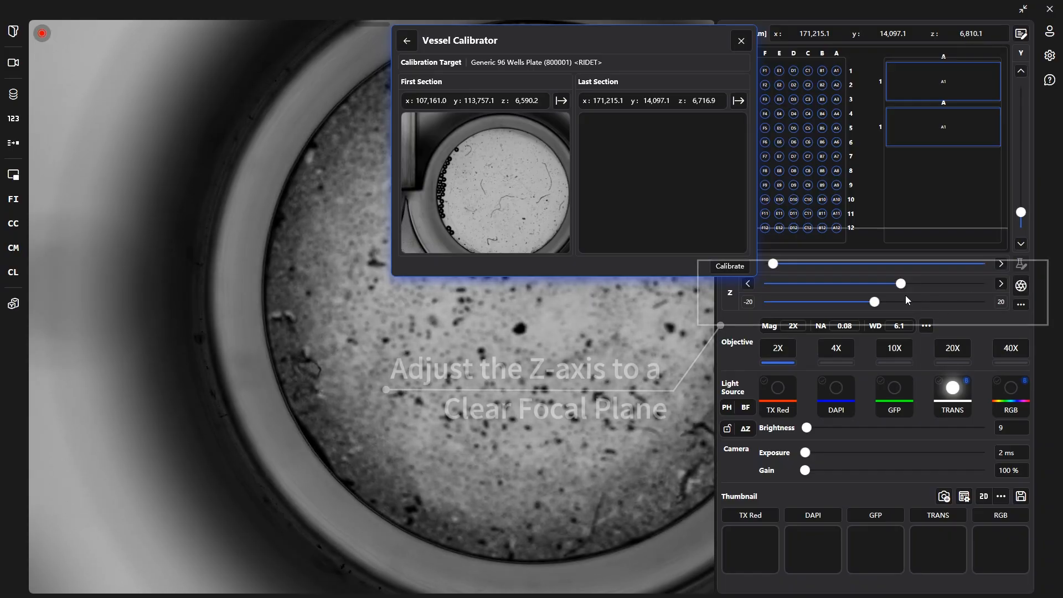
mouse_move(899, 284)
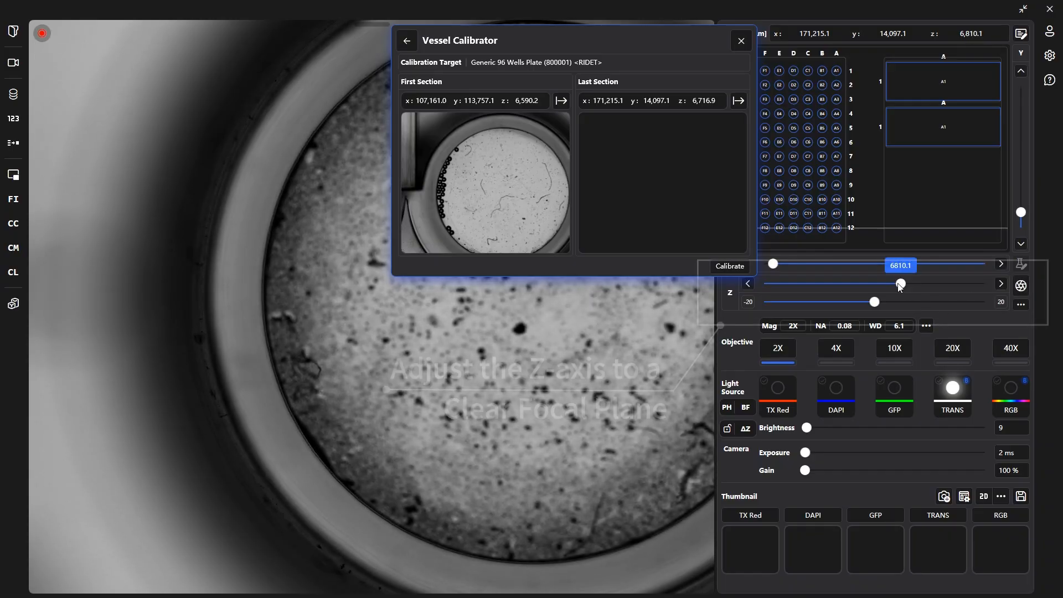
scroll(899, 287, up, 5)
scroll(899, 287, down, 3)
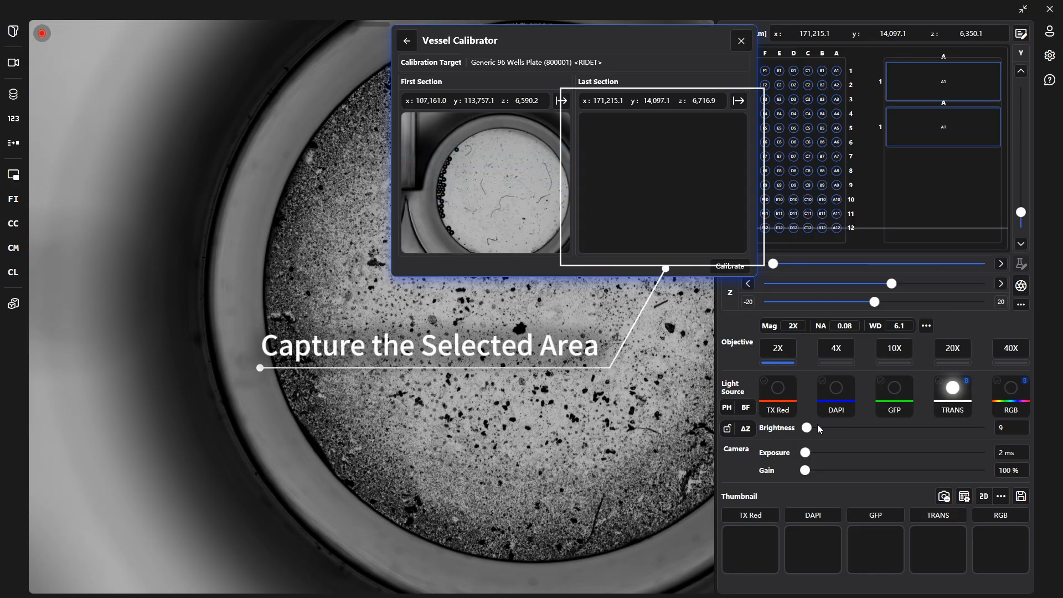
scroll(807, 430, up, 4)
click(656, 182)
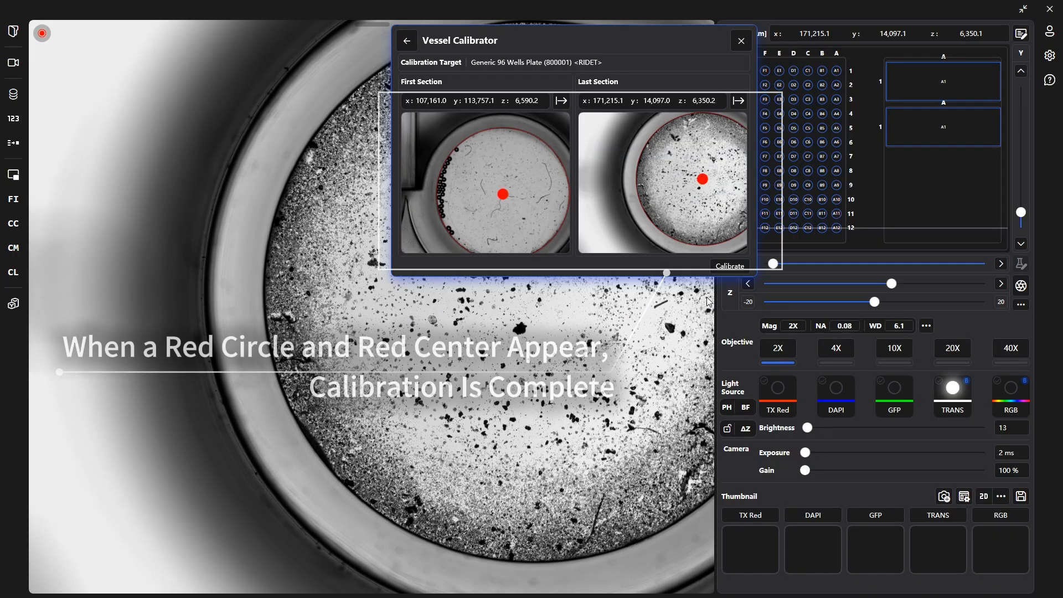
Return to the vessel data, save the calibrated section values and confirm the vessel selection
click(412, 41)
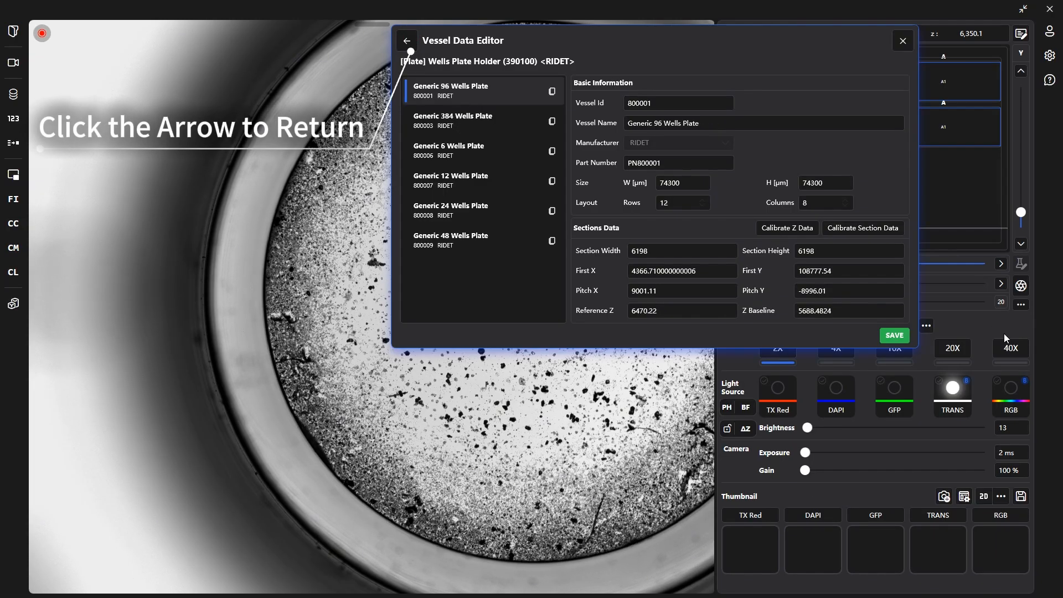
click(895, 335)
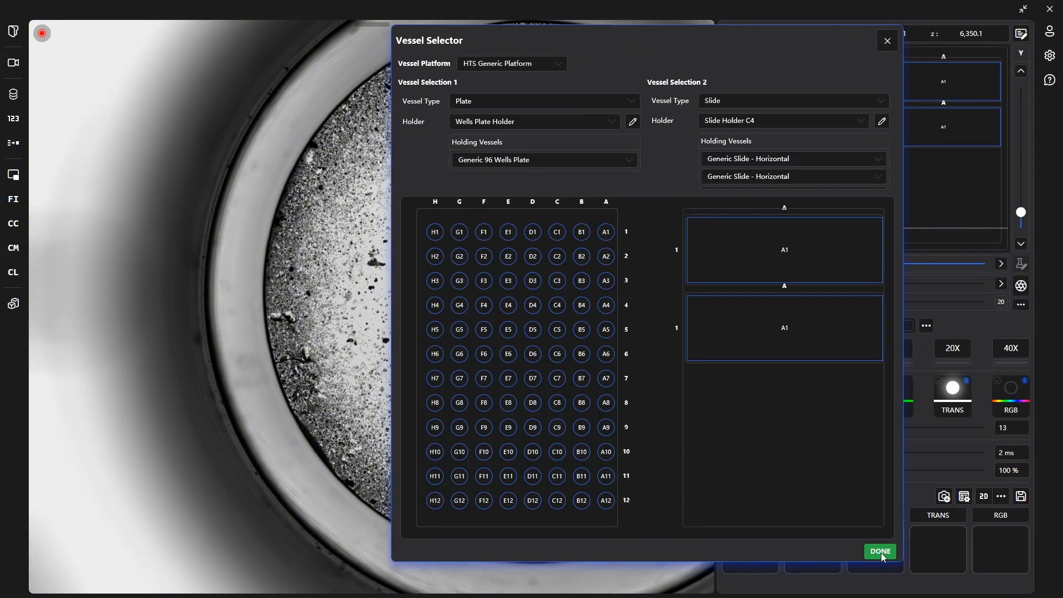
click(880, 552)
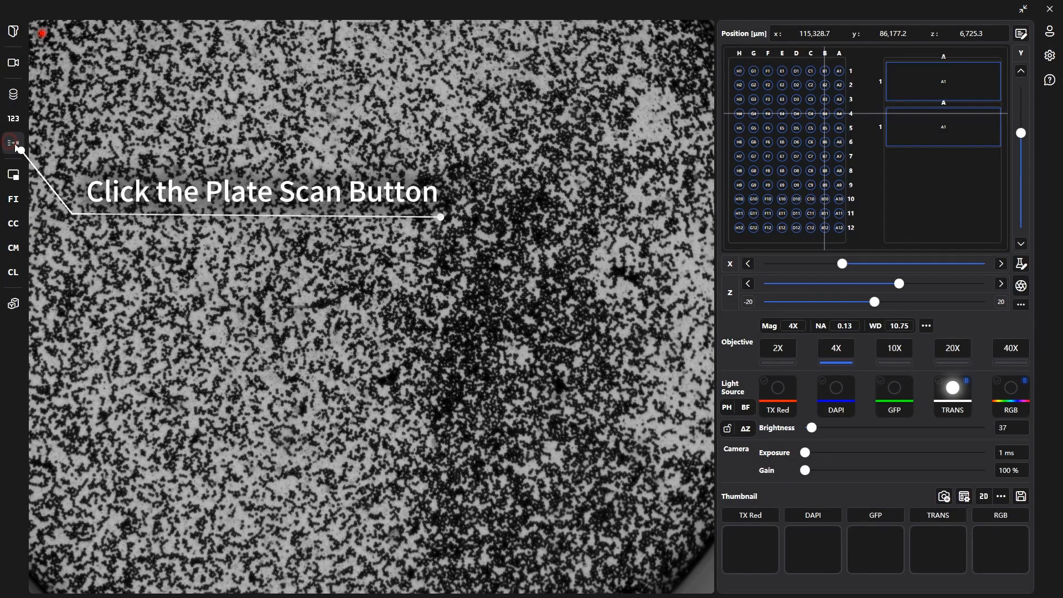
Open the plate scan automation, show the area preview and create a region on well B4 named 方式一-扫描孔板内部
click(17, 147)
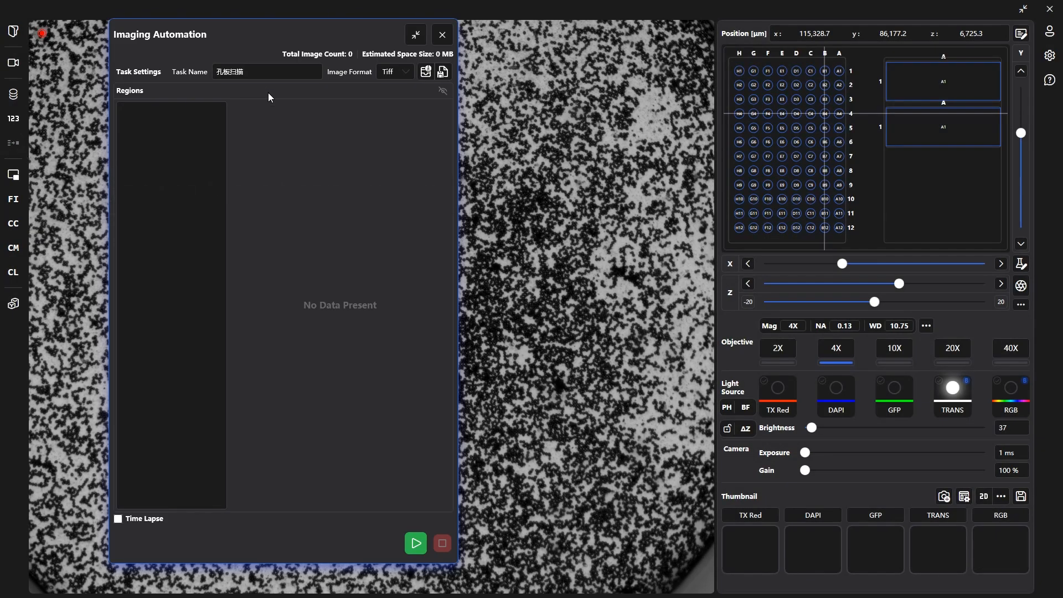
click(444, 92)
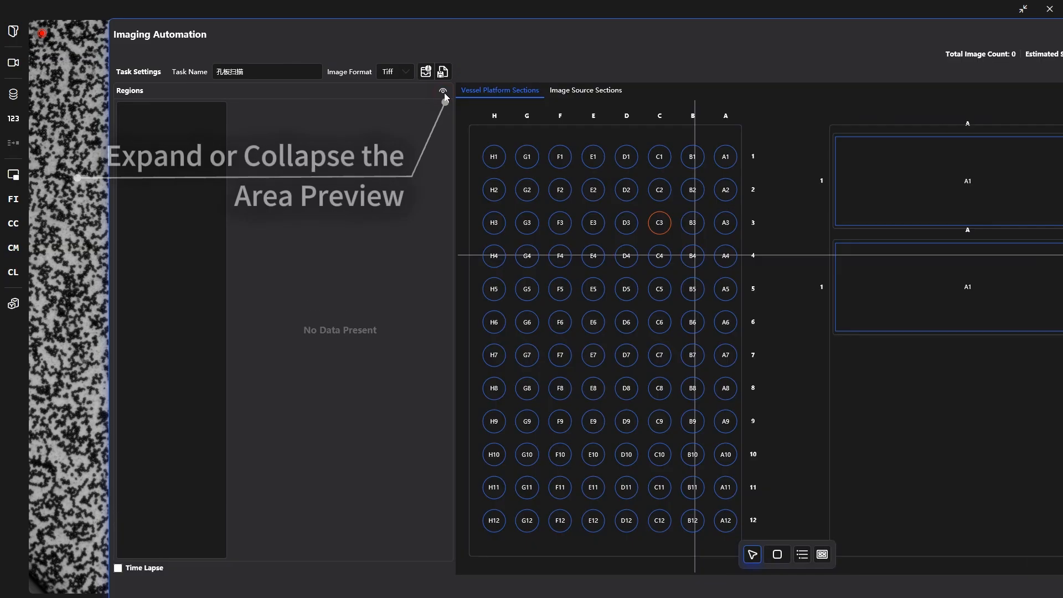
click(693, 255)
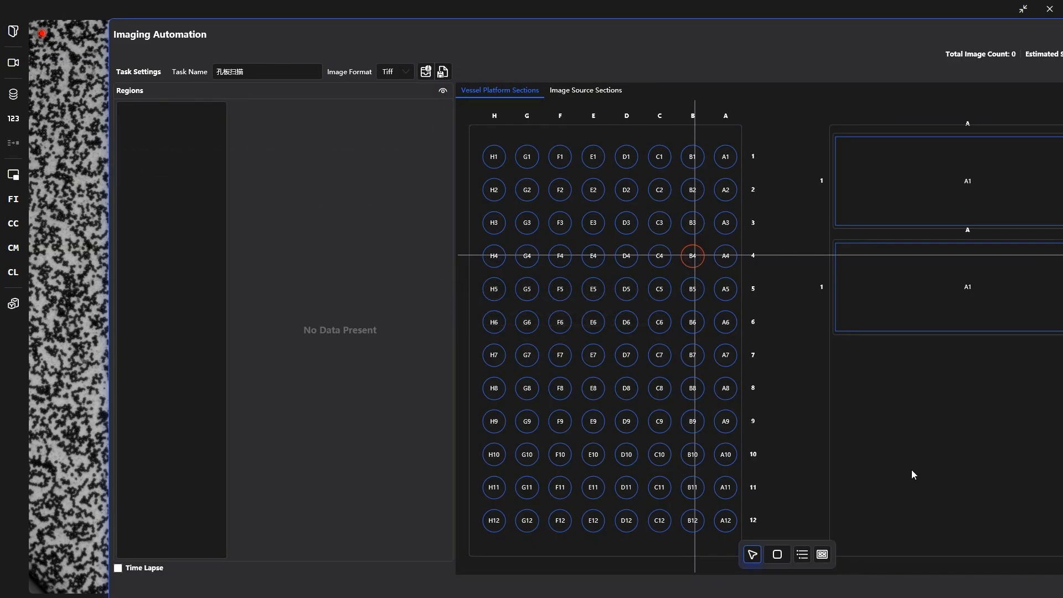
click(821, 557)
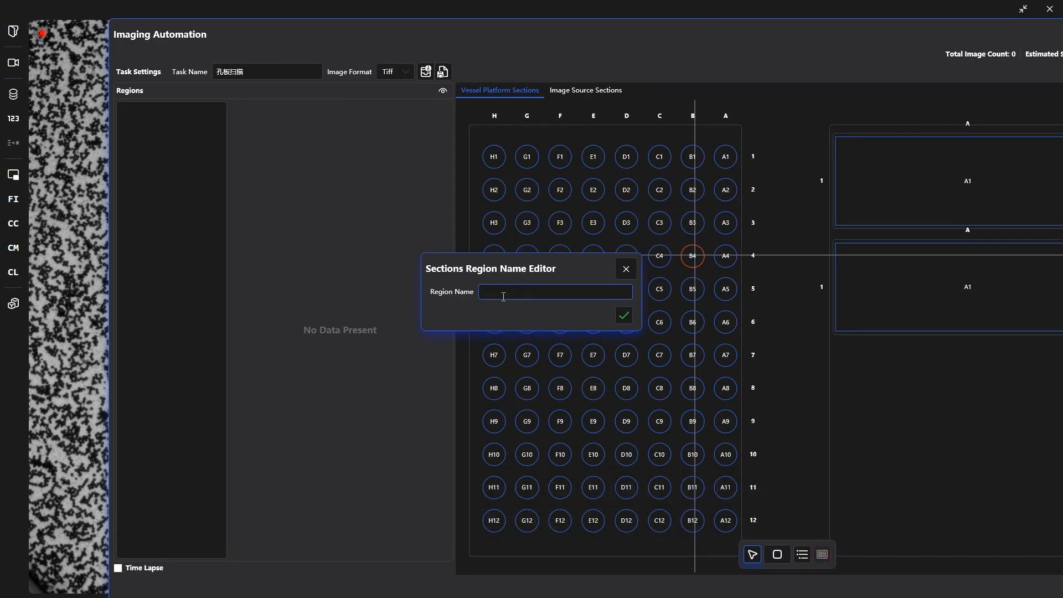
text(方式一扫描孔板nei)
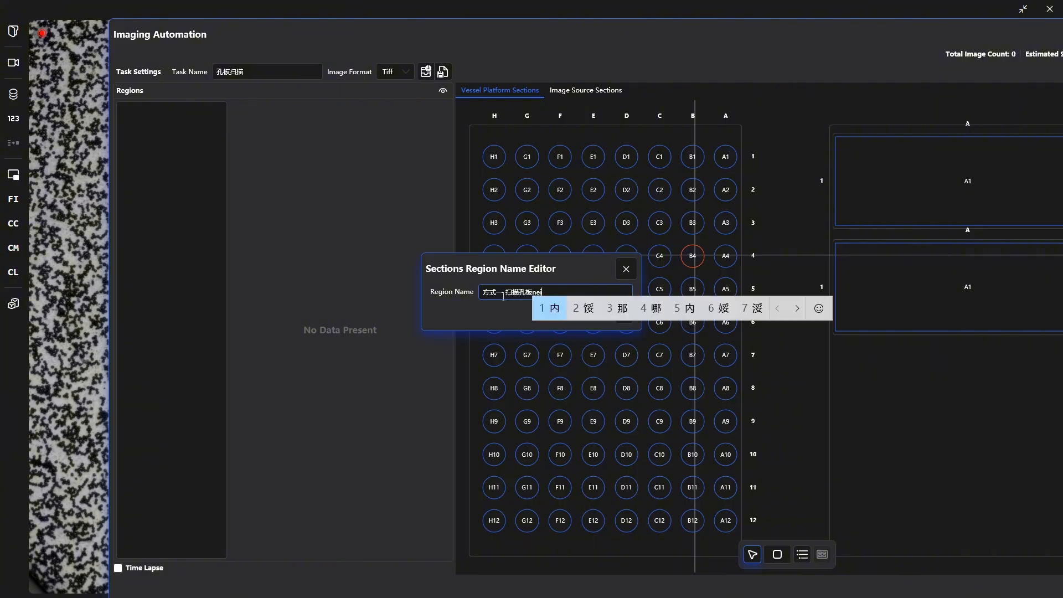
text(部)
click(624, 317)
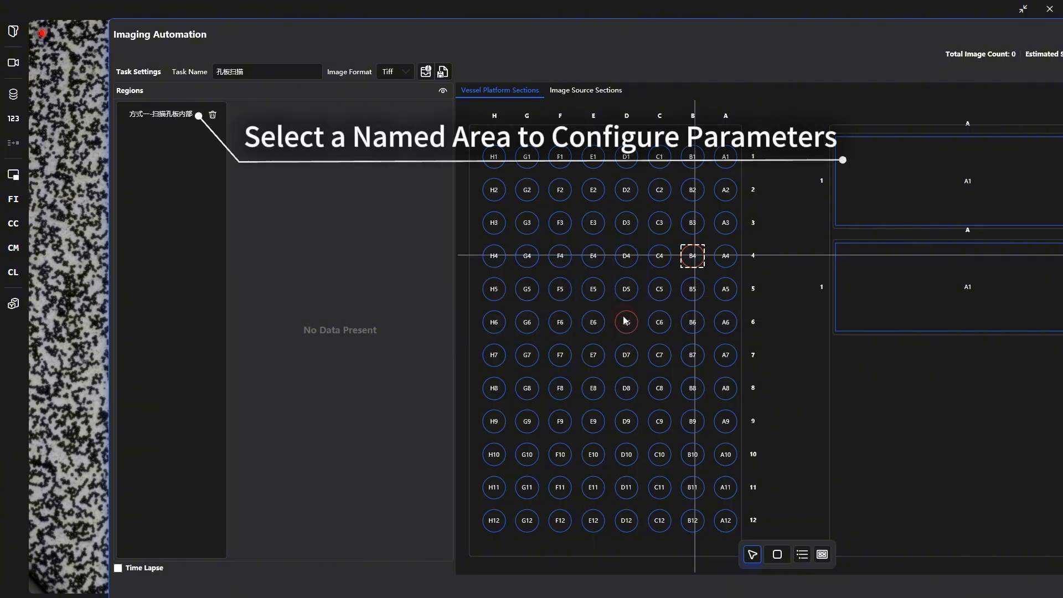
Set the B4 region's objective to 10X, collapse the area preview and switch the microscope to the 10X objective
click(161, 113)
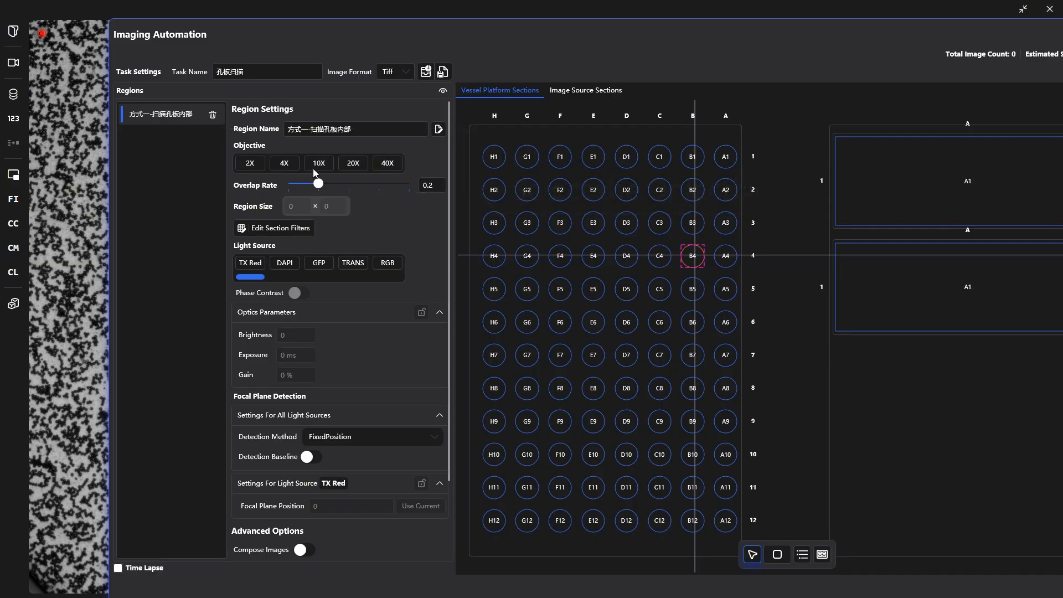
click(361, 164)
click(442, 90)
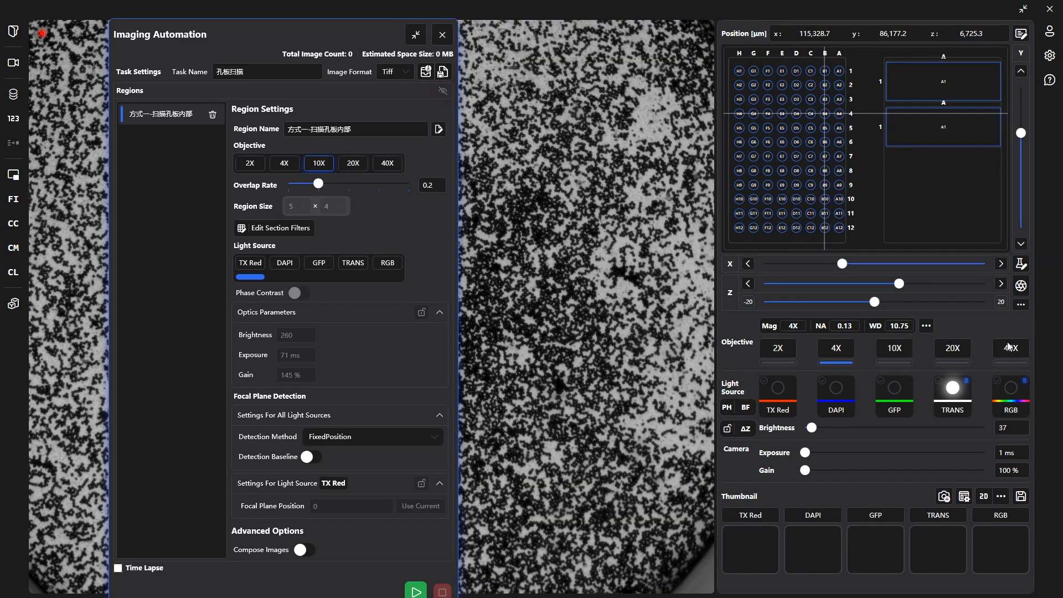
click(895, 348)
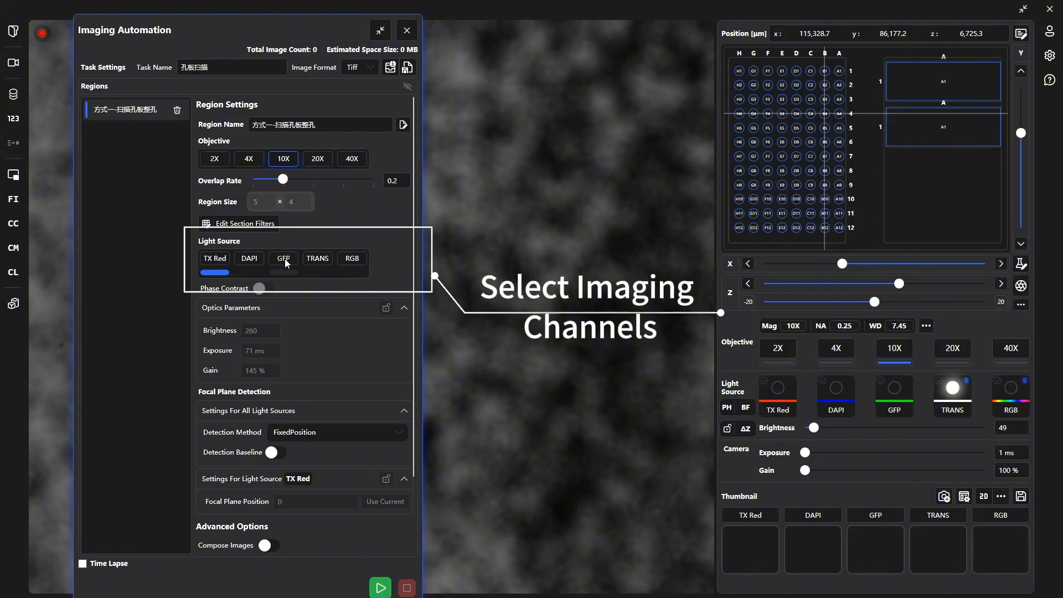
Add GFP as the region's imaging channel, switch the live light source to GFP and open the GFP channel parameters
click(285, 258)
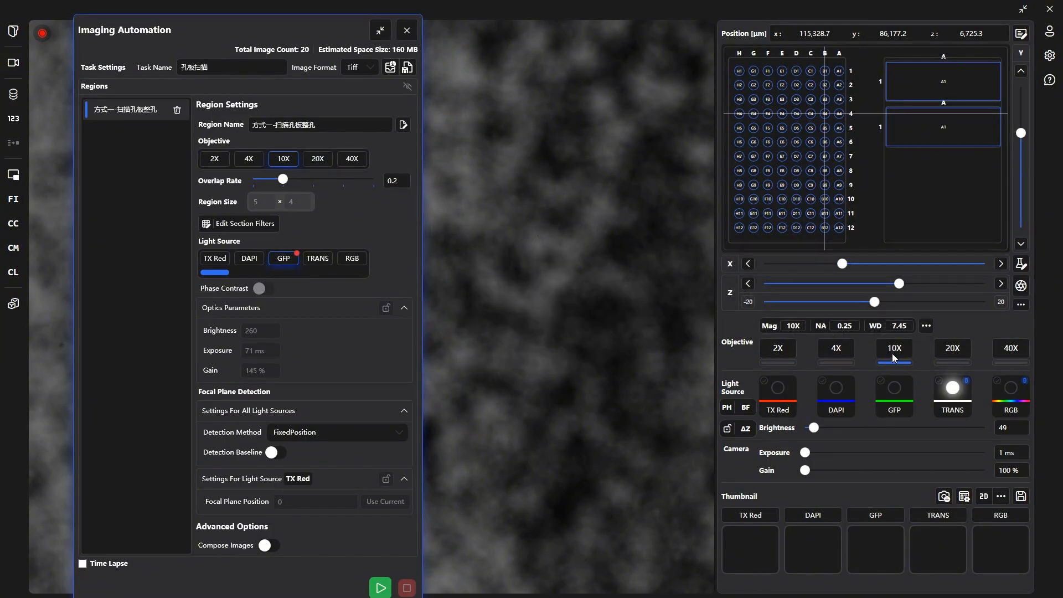
click(892, 389)
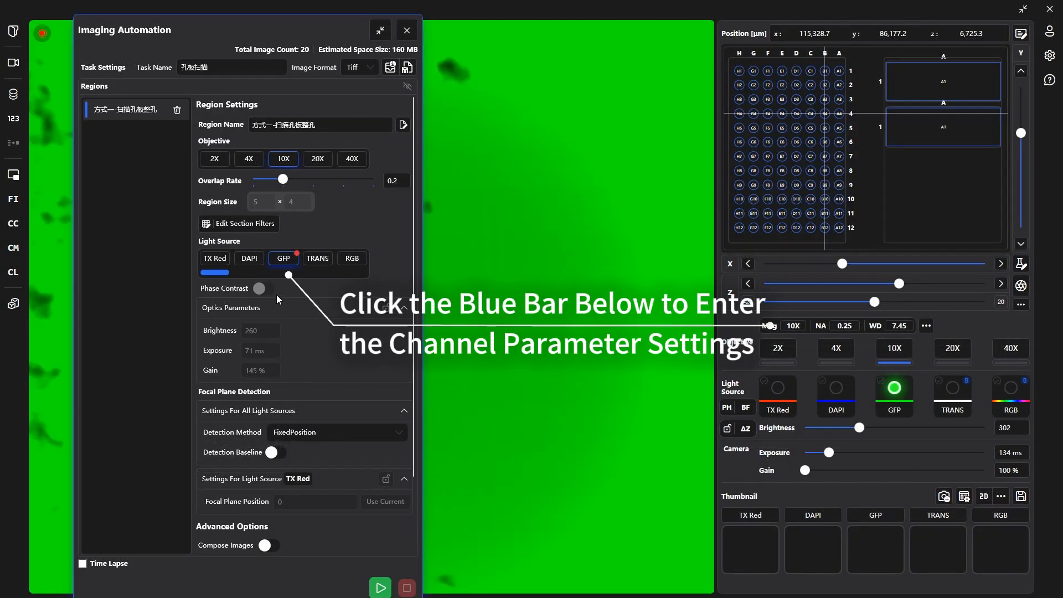
click(283, 273)
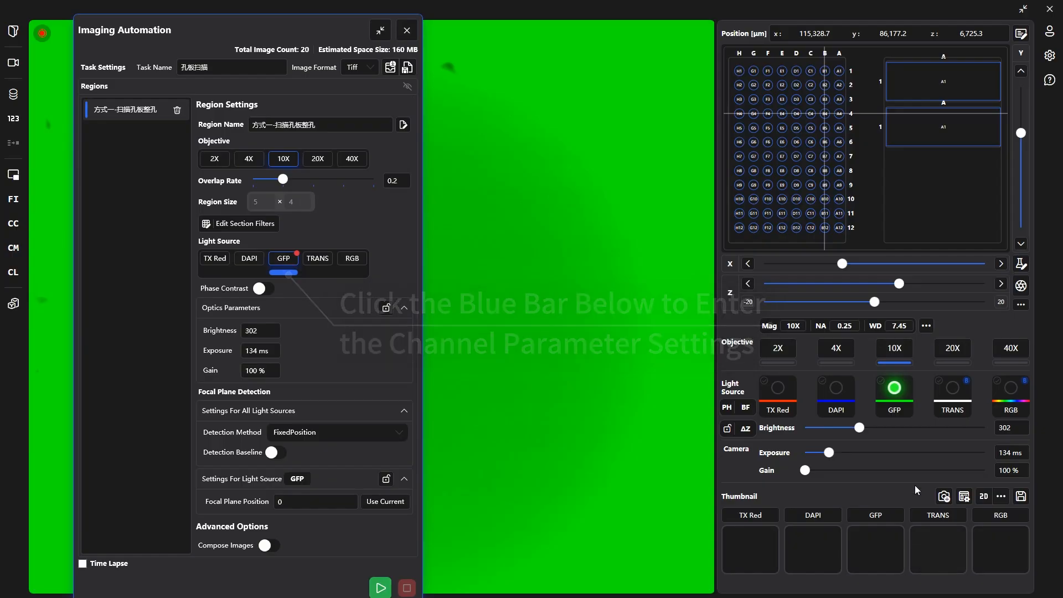
Set the GFP brightness to 148 and exposure to 12 ms, and lock the region's optics parameters
drag(829, 453, 810, 453)
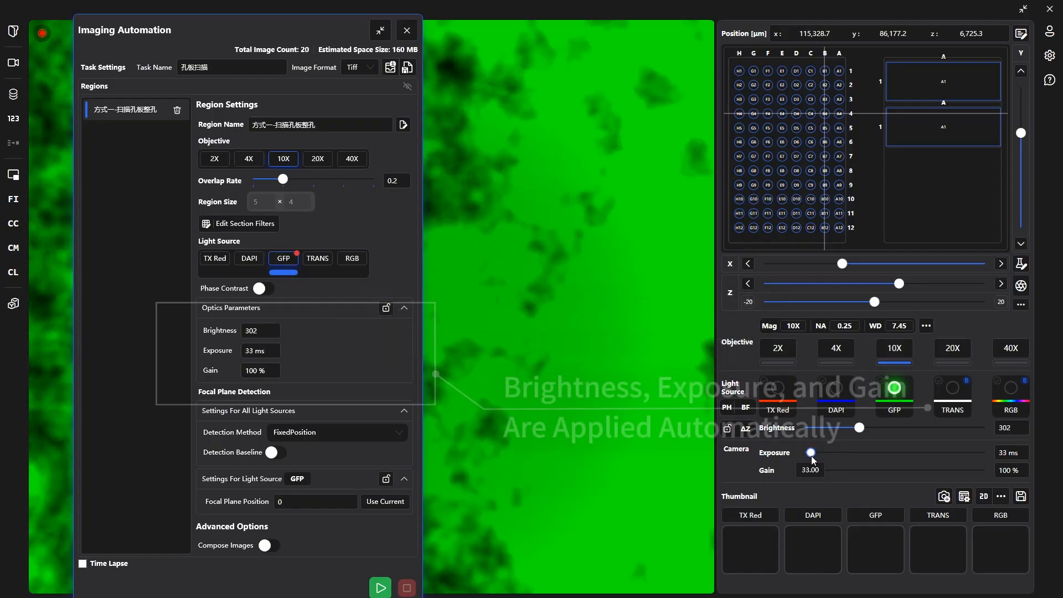
drag(861, 431, 807, 453)
click(810, 454)
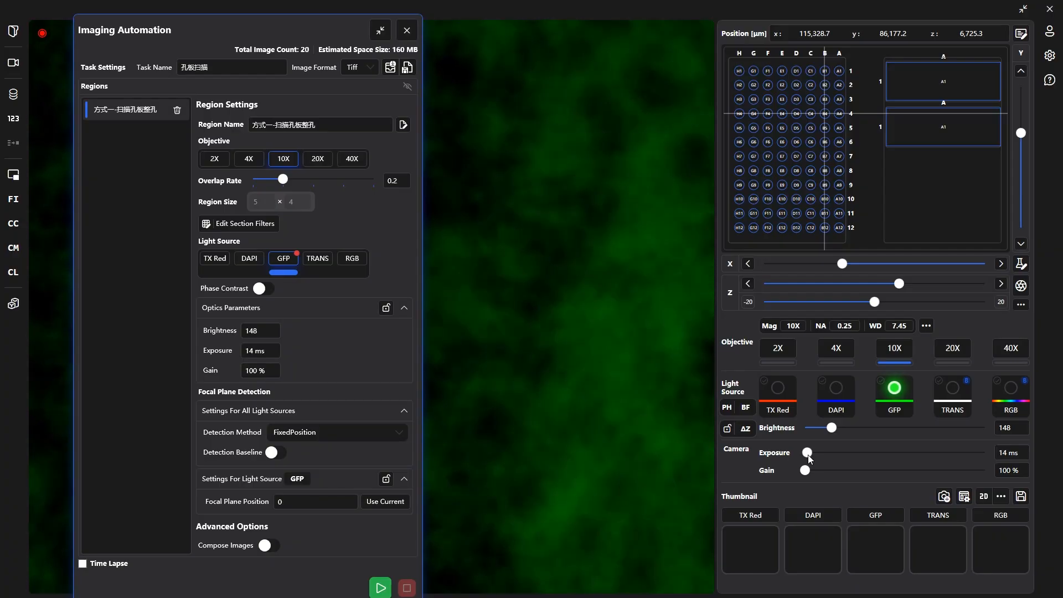
click(386, 309)
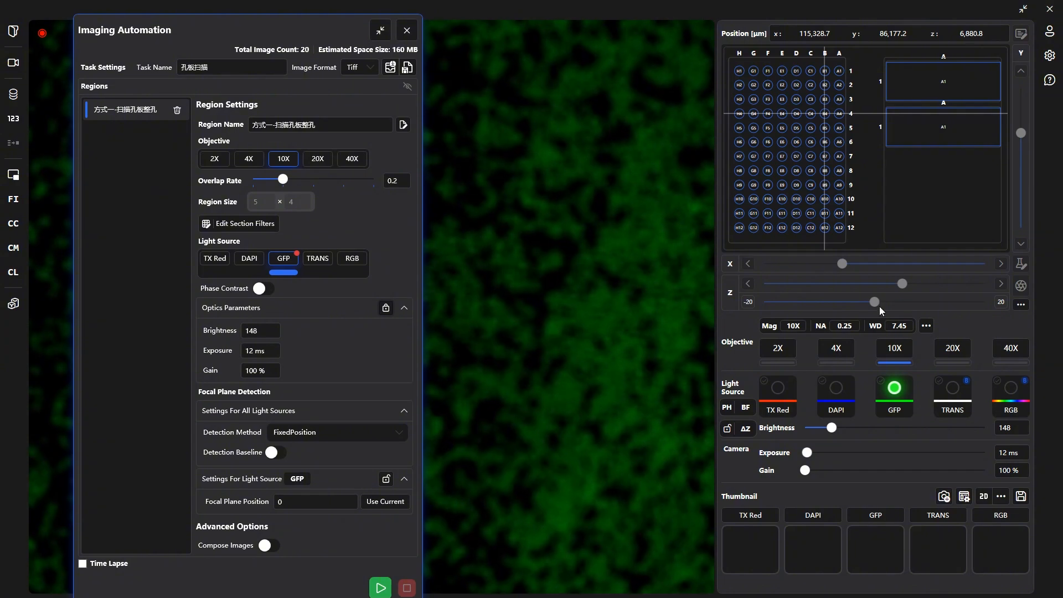
Focus at Z about 6945.8, lock it as the GFP focal plane position, and enable Stitch Images with Use Feature Matching
drag(902, 284, 904, 284)
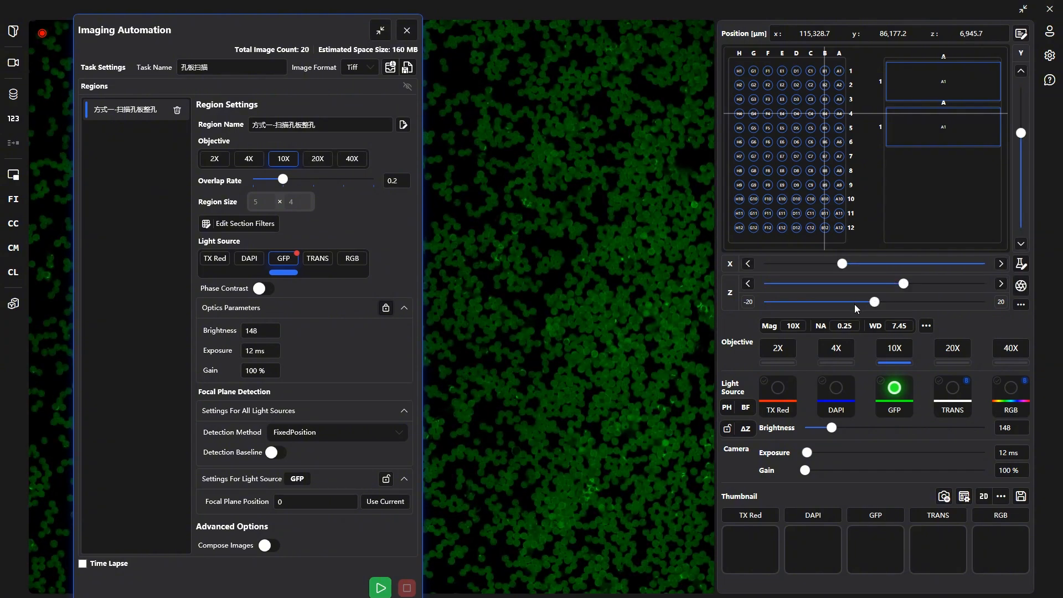
click(398, 502)
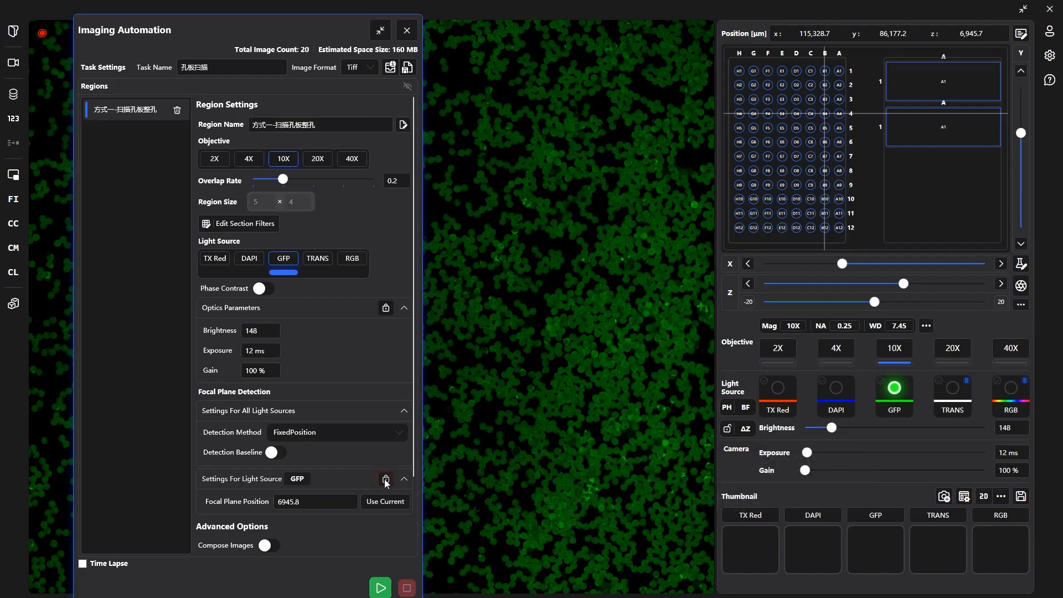
scroll(338, 437, down, 3)
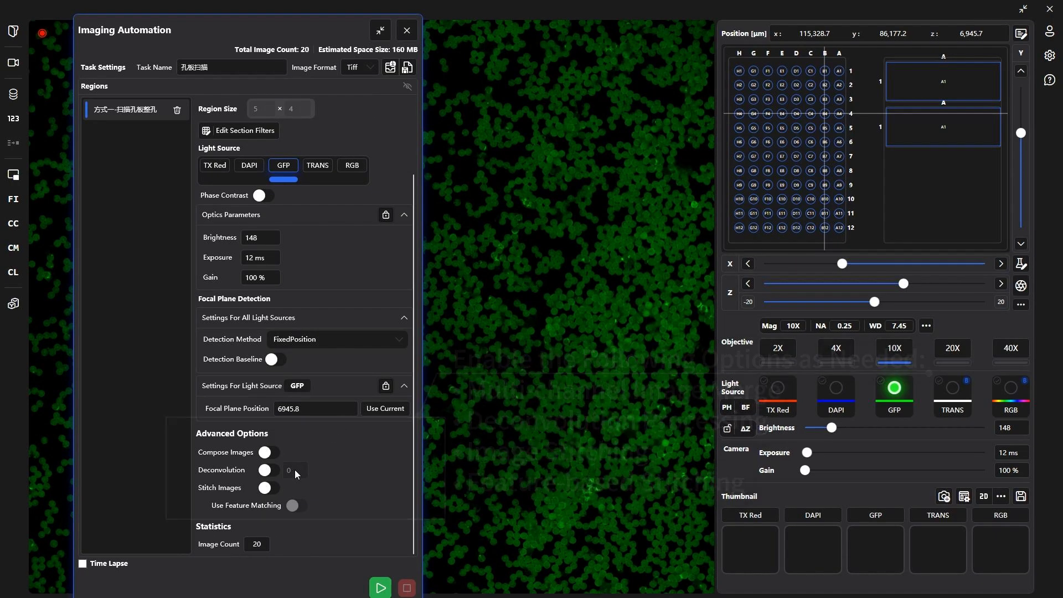
click(269, 488)
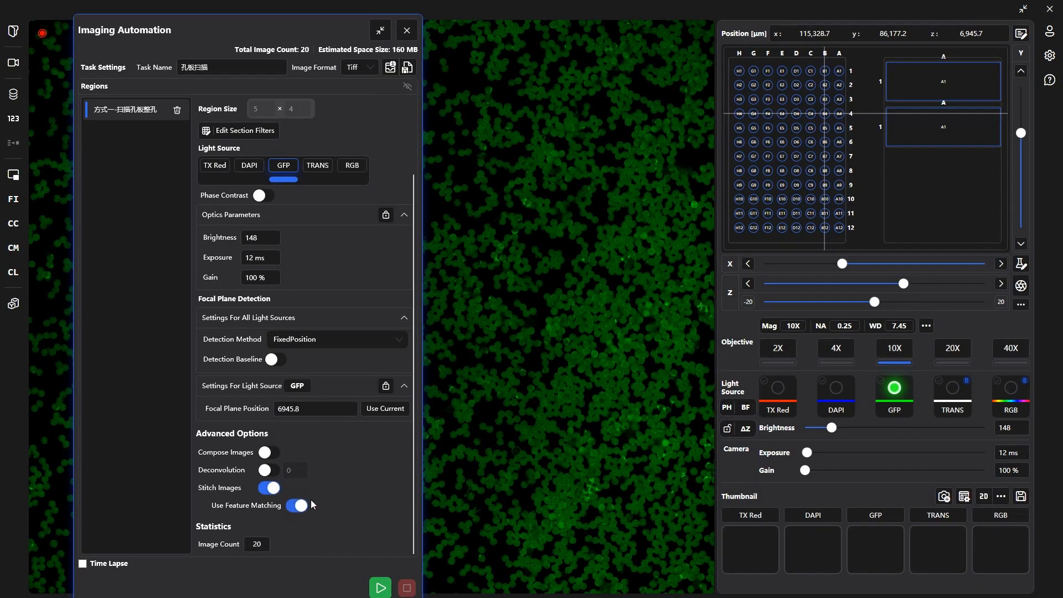
Show the area preview at well B4, open the region's section filters and add a Vessel Geometry Clip filter
click(411, 89)
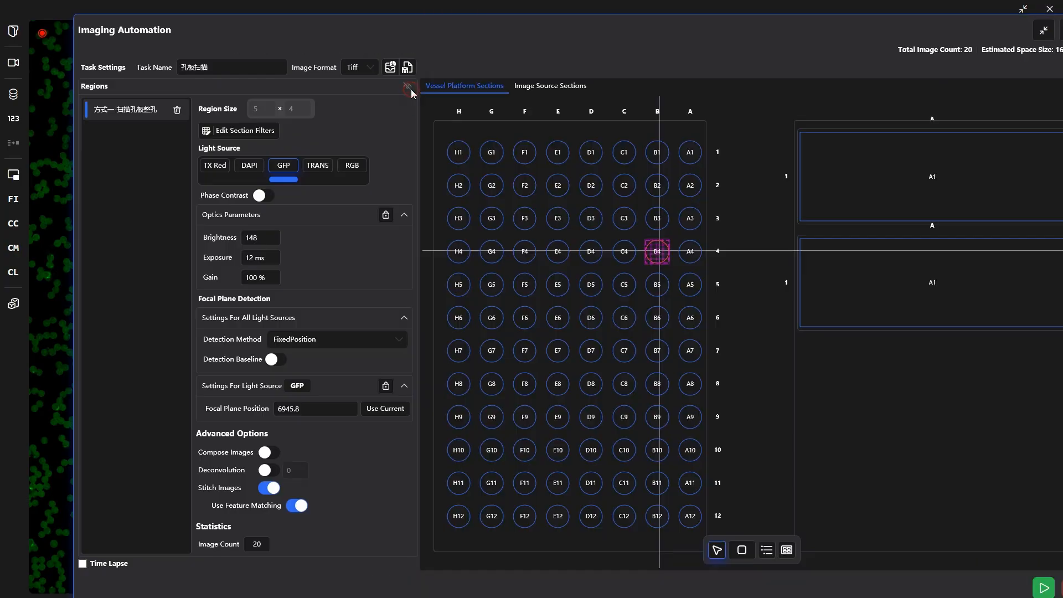
scroll(660, 261, up, 5)
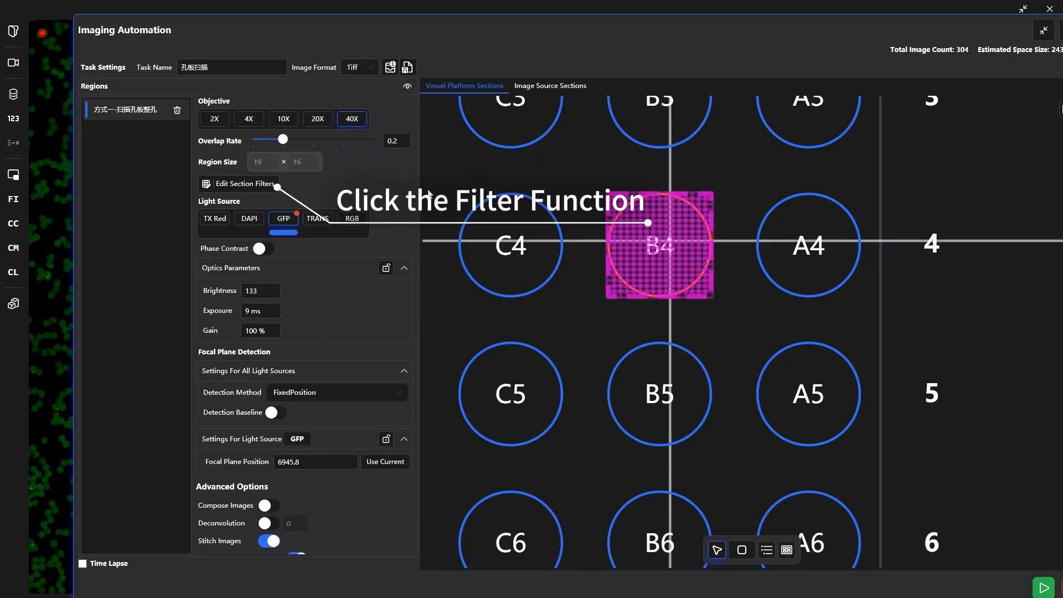
click(265, 183)
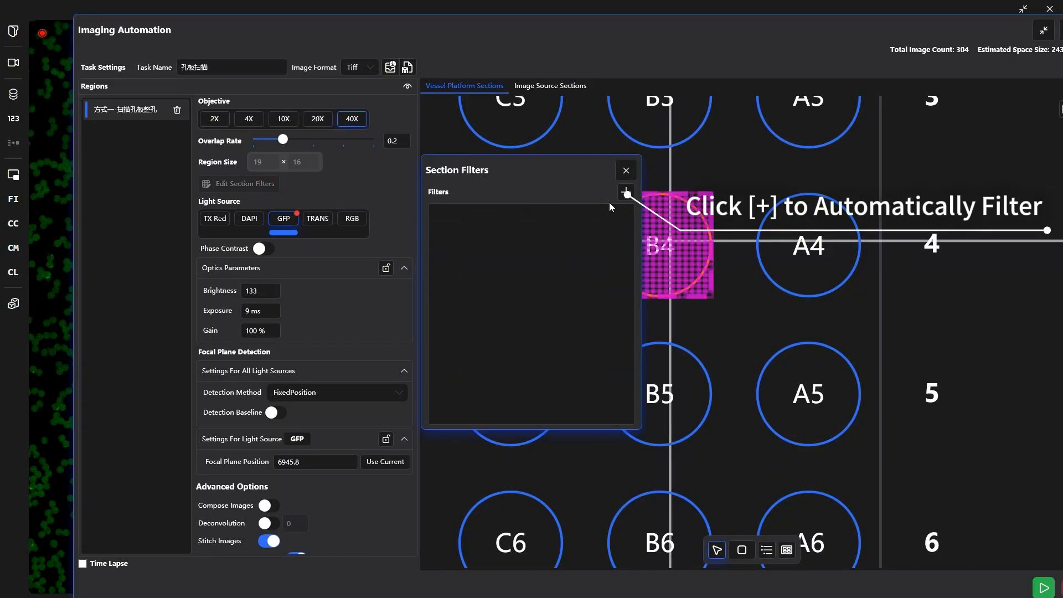
click(627, 192)
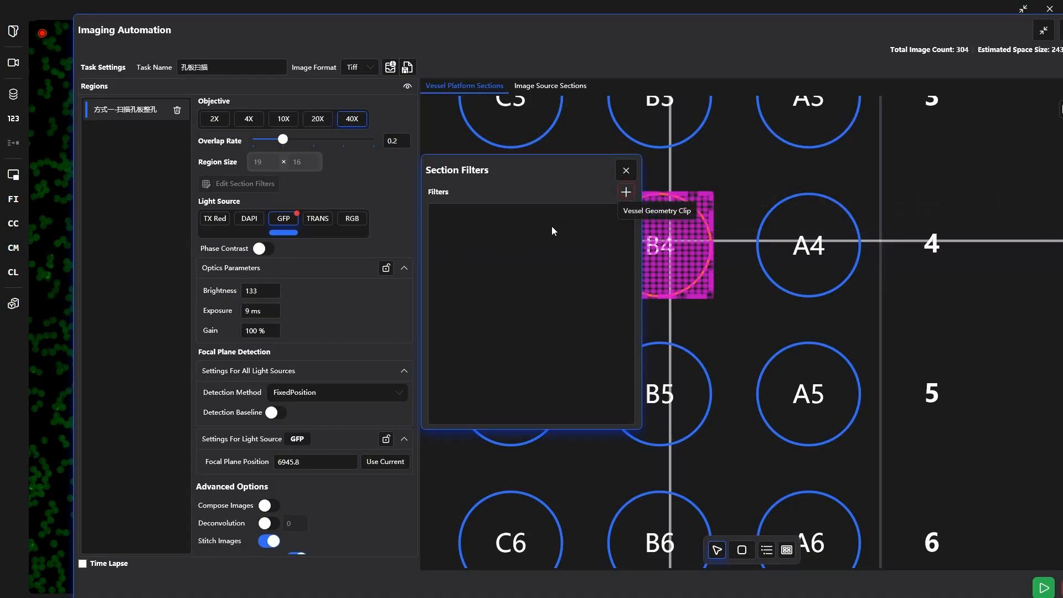
click(636, 214)
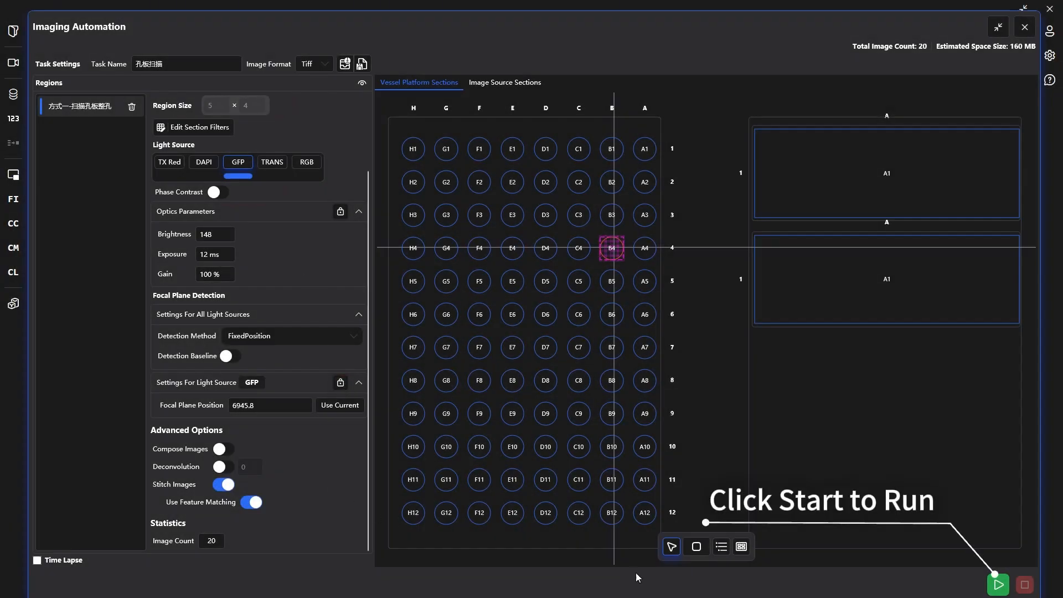
Run the automated scan of well B4 and minimize the Imaging Automation window
click(999, 585)
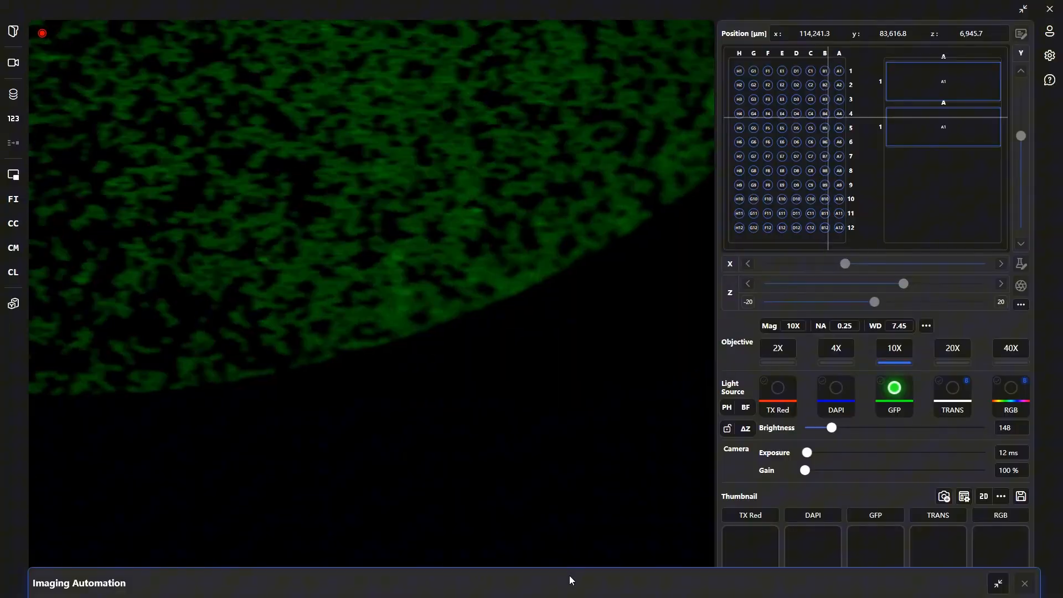
drag(569, 576, 570, 14)
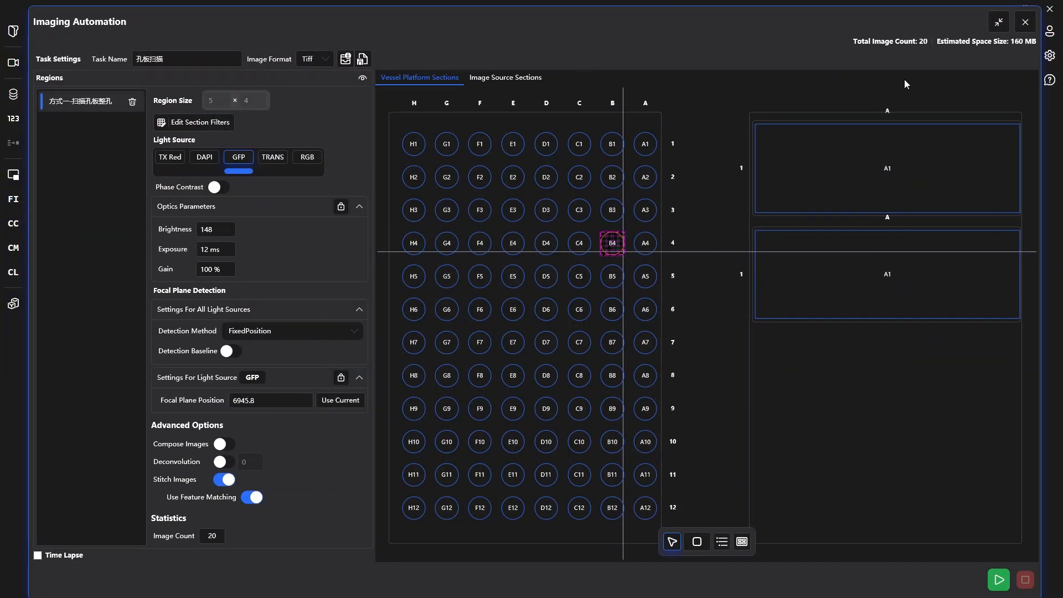
click(999, 23)
Open the stitched image 方式一-扫描孔板整孔.tiff from the Lgt3-GFP folder of the 孔板扫描 task
click(14, 32)
click(65, 30)
click(79, 45)
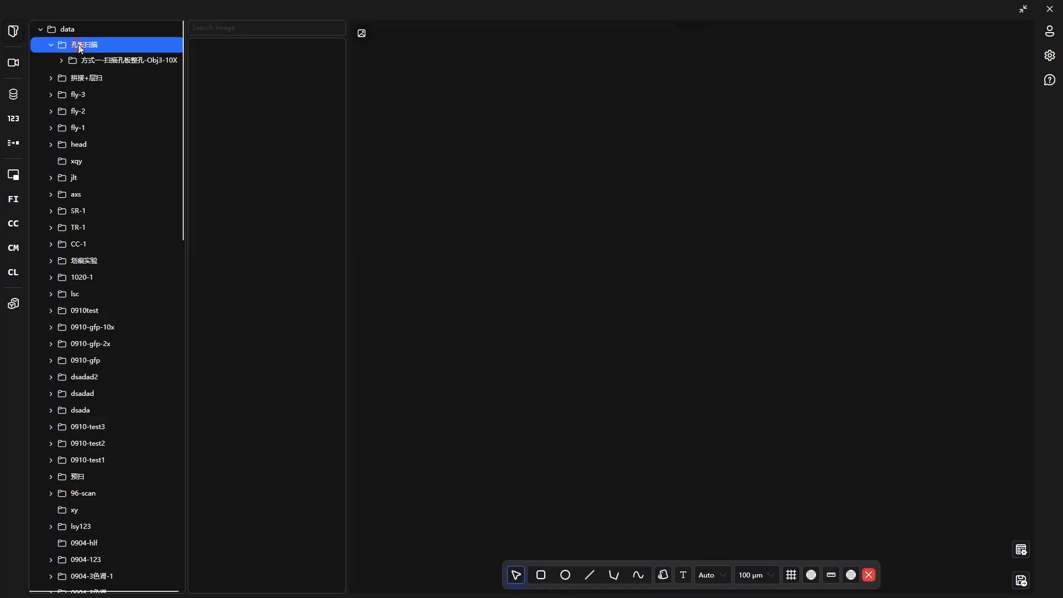
click(105, 61)
click(123, 77)
click(288, 103)
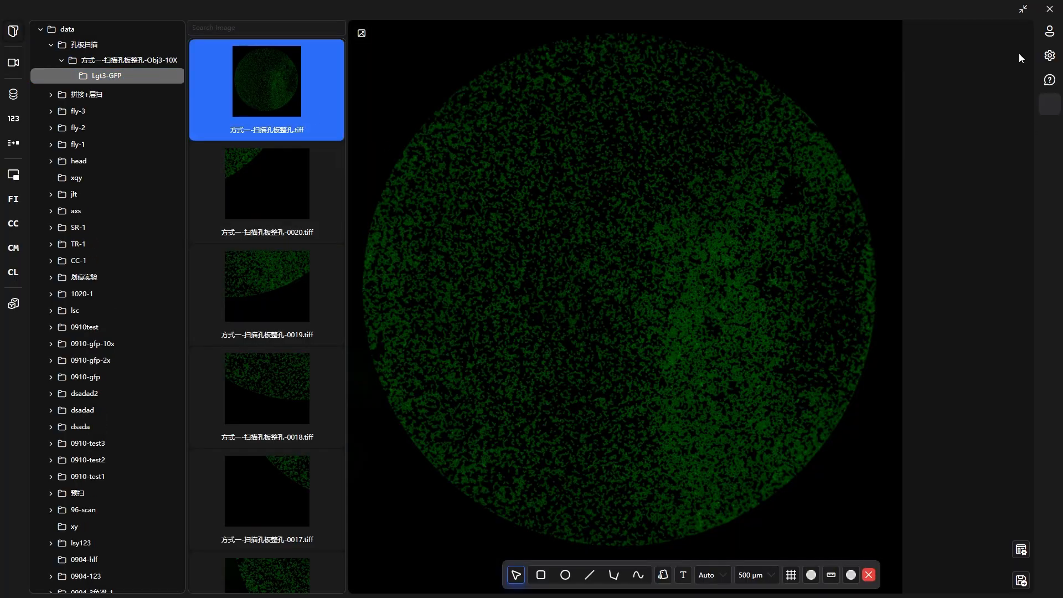
View the individual tile images 0020 through 0017 of the whole-well scan
click(277, 178)
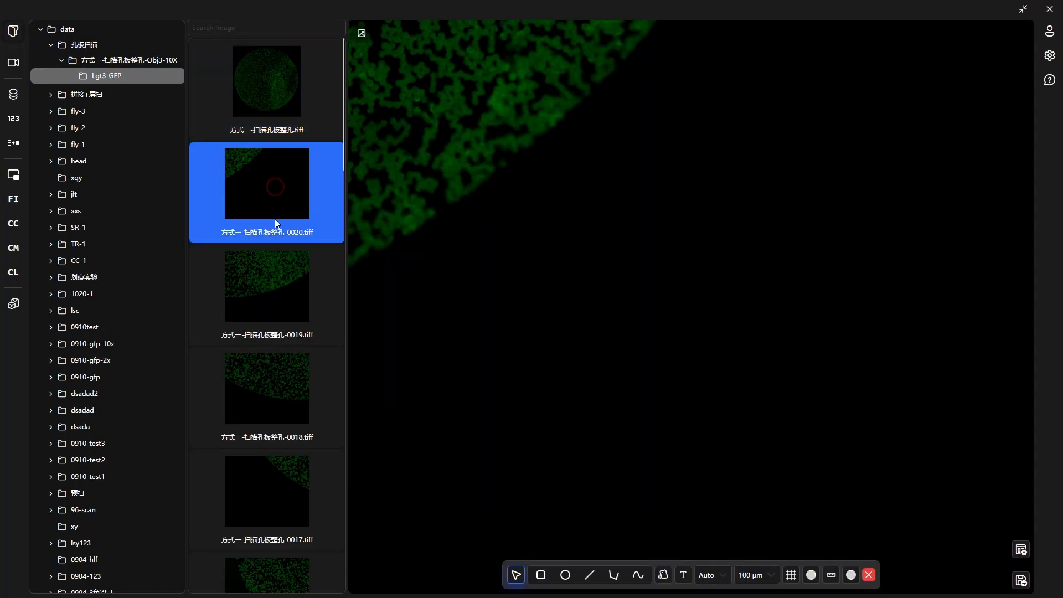
click(283, 288)
click(255, 395)
click(250, 487)
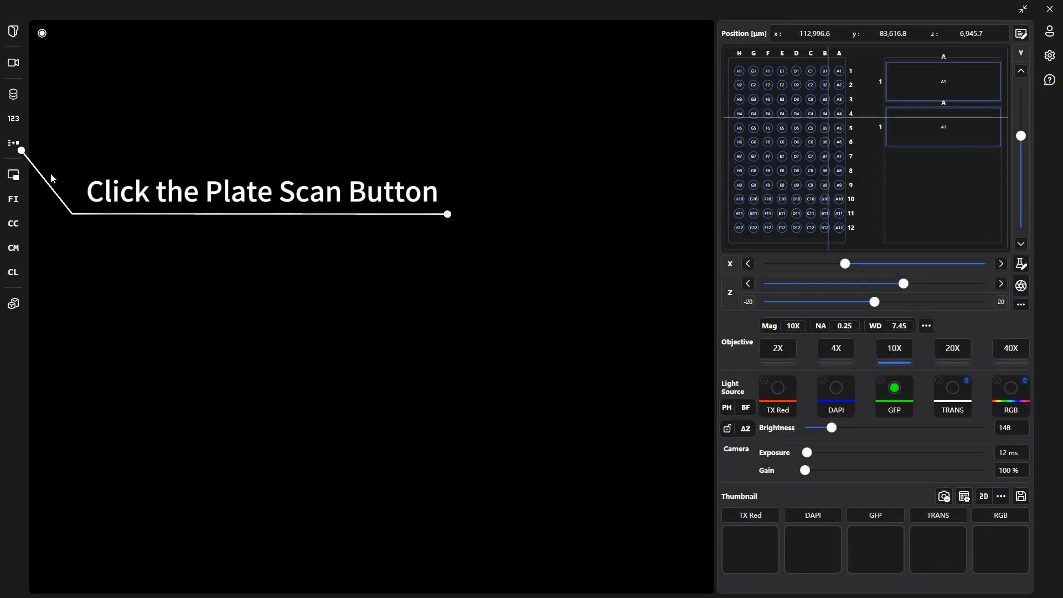
Reopen the plate scan setup and draw a rectangular scan region inside well B4, named 方式二-扫描部分区域
click(13, 144)
scroll(548, 313, up, 4)
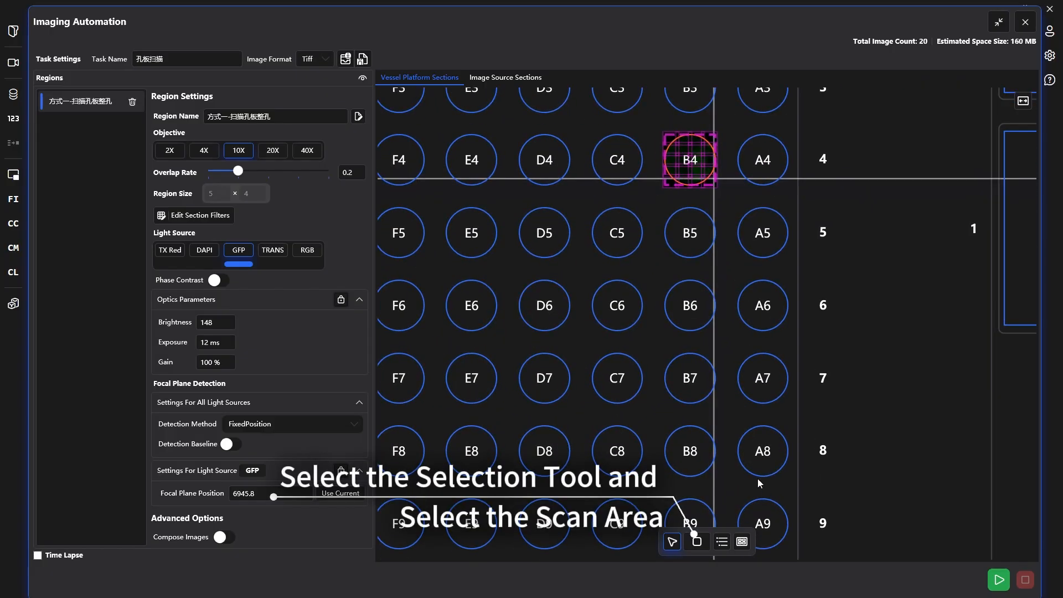
click(697, 541)
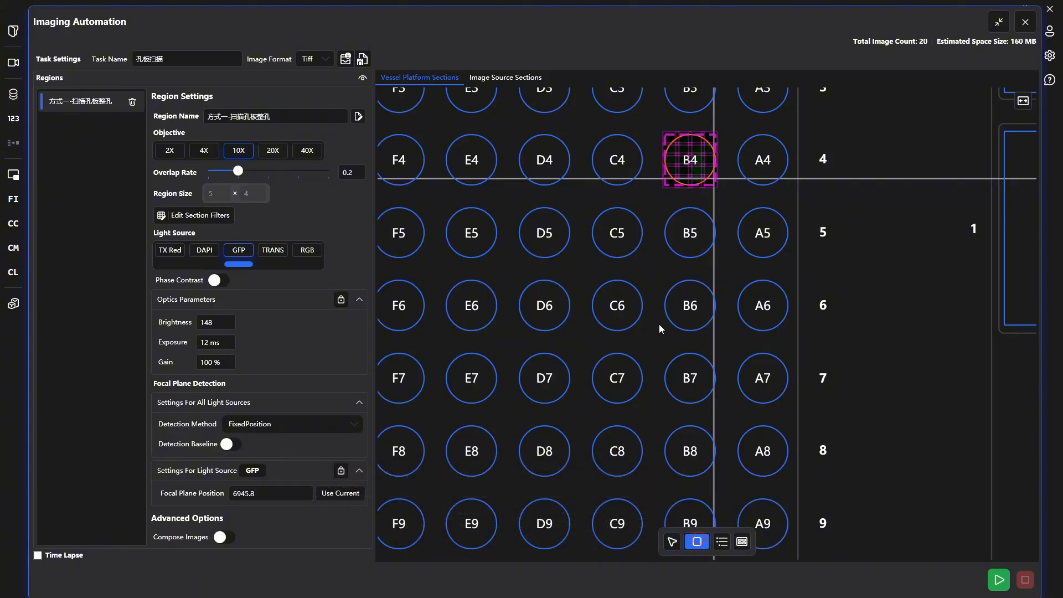
drag(708, 171, 704, 169)
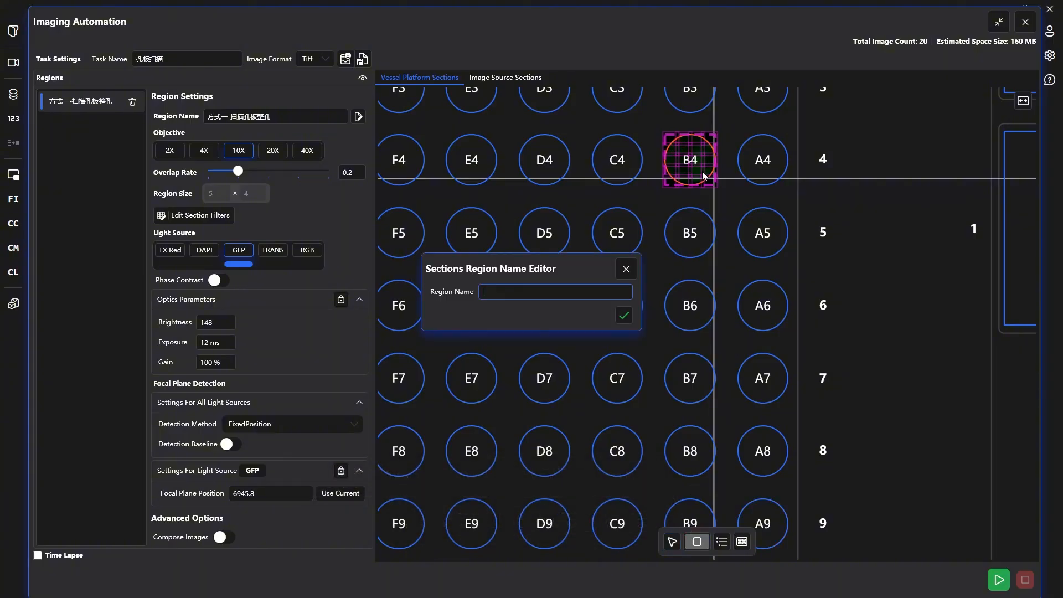
click(560, 287)
text(方式二-扫描部分区域)
key(Return)
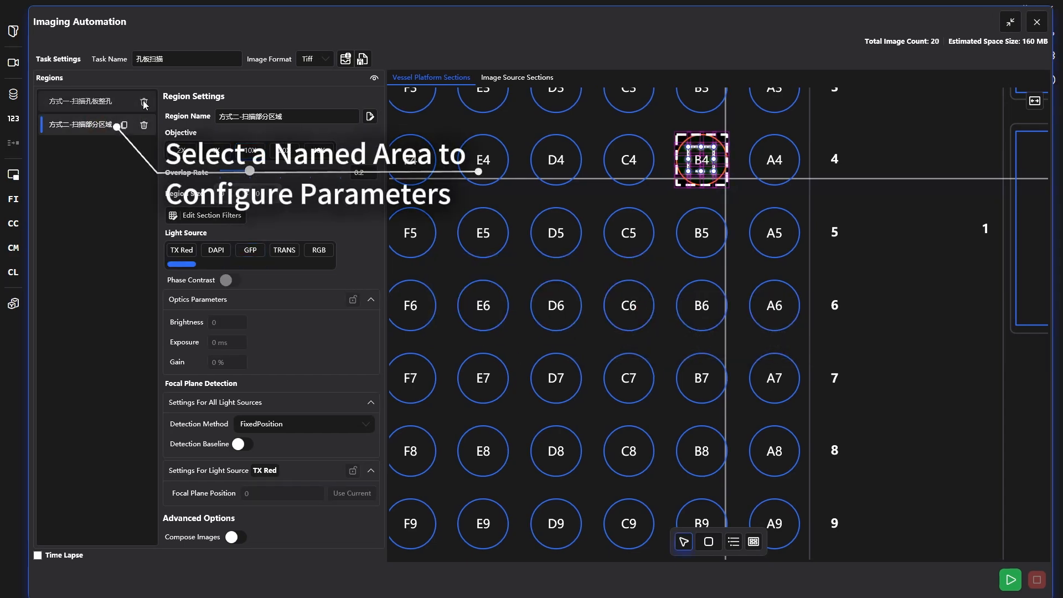
Delete the region 方式一-扫描孔板整孔 and set the remaining region's objective to 20X
click(144, 102)
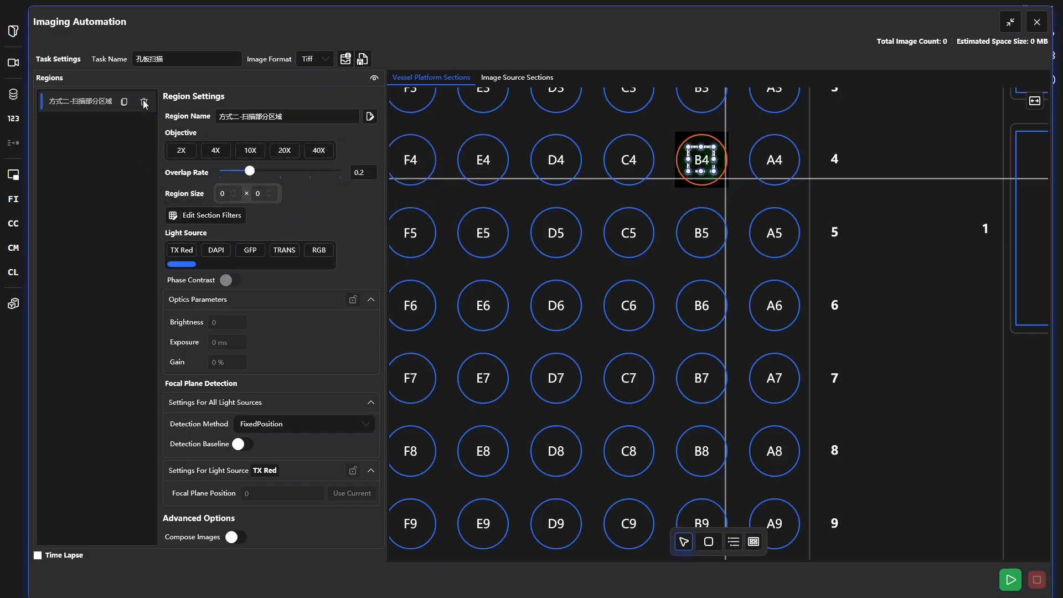
click(326, 152)
click(285, 150)
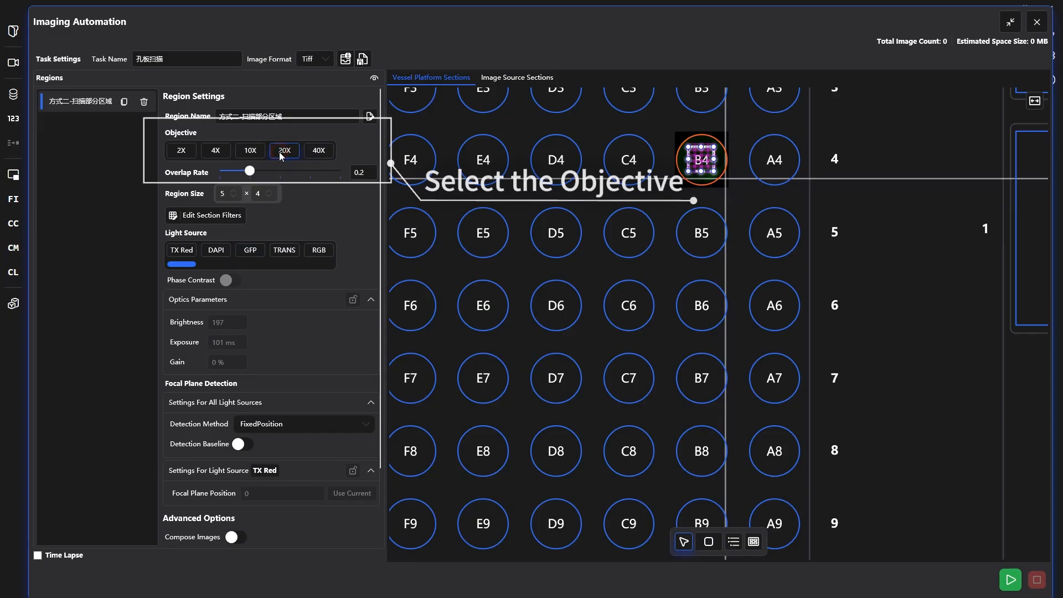
Collapse the area preview and switch the microscope to the 20X objective
click(374, 79)
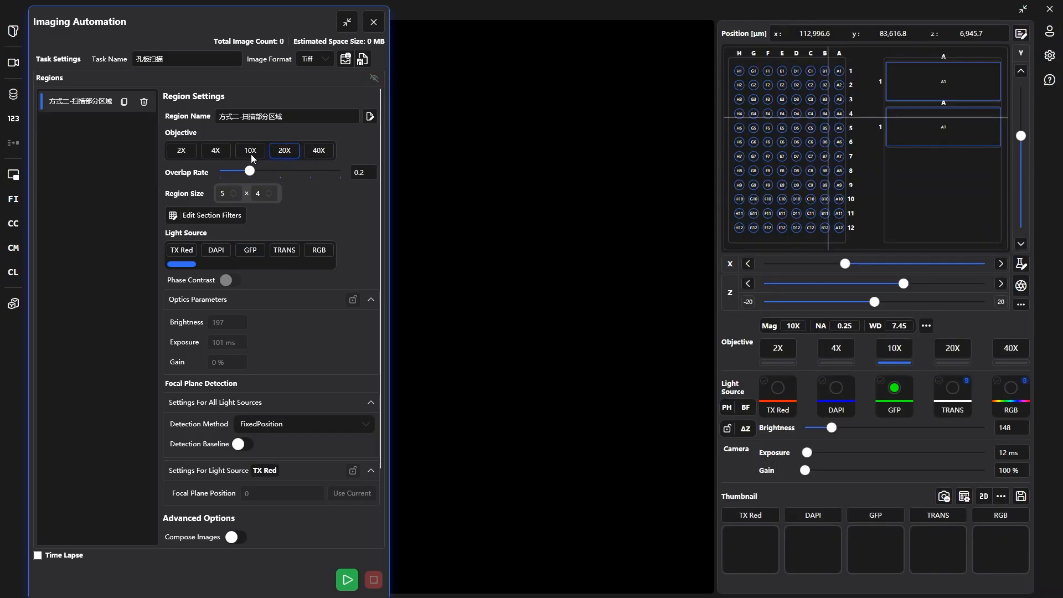
click(280, 152)
click(374, 80)
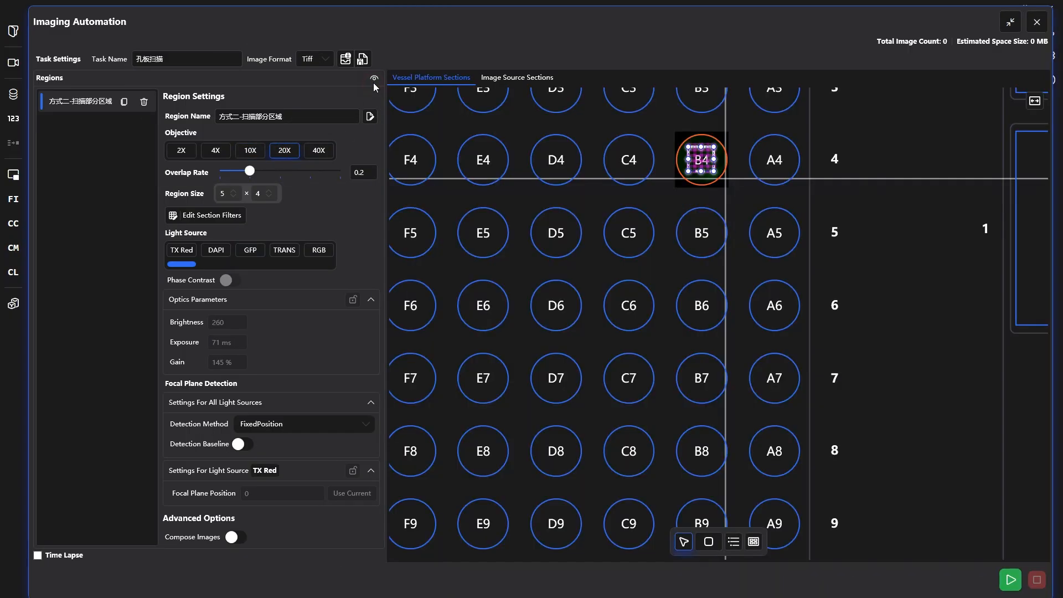
click(373, 82)
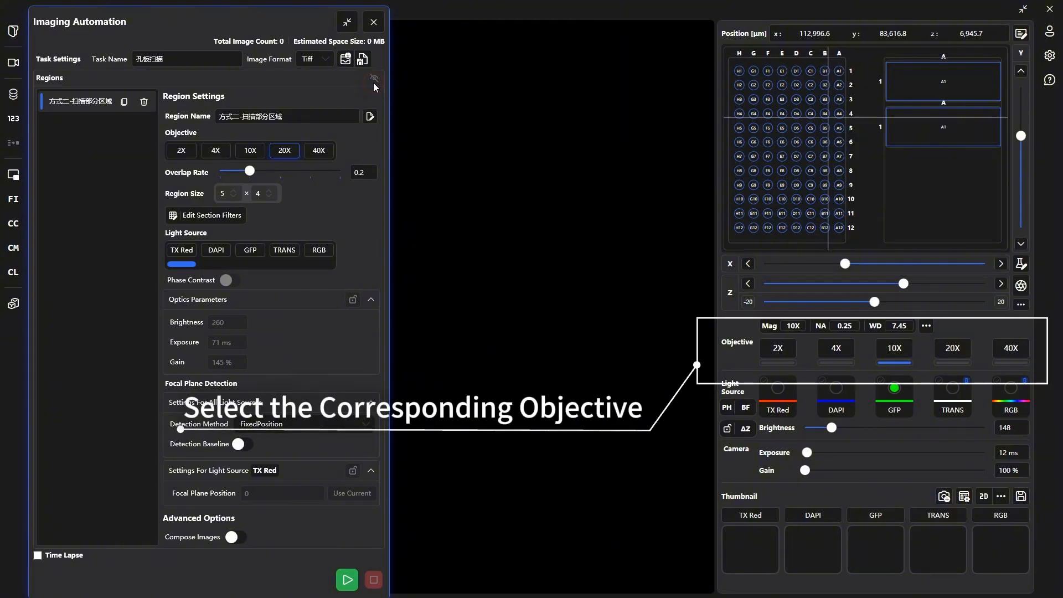
click(953, 348)
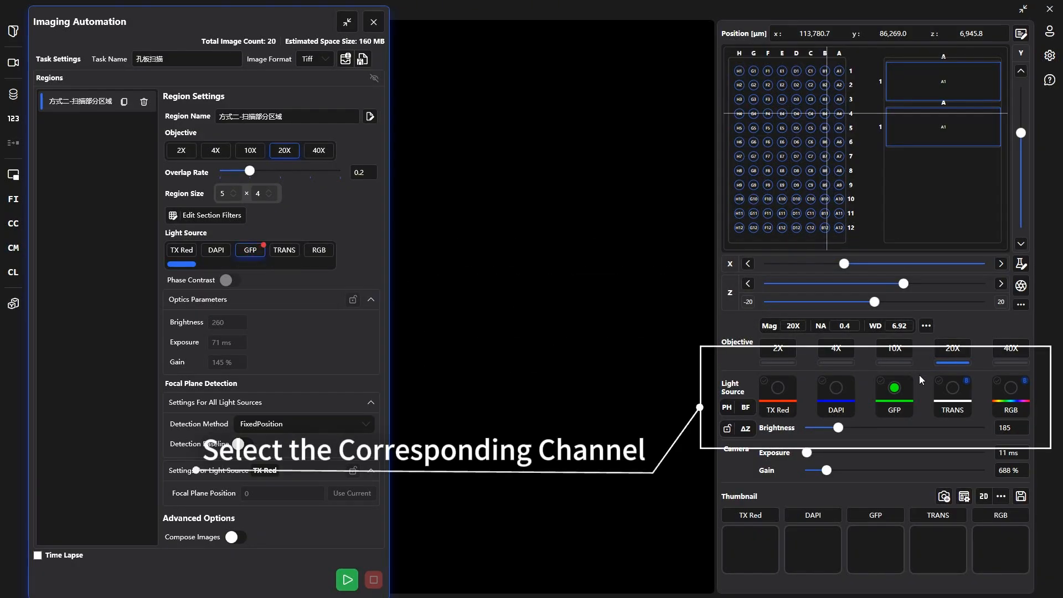
Set the GFP channel's brightness to 183 and gain to 190 %, focus at Z about 6987.8 and lock the optics parameters
click(250, 265)
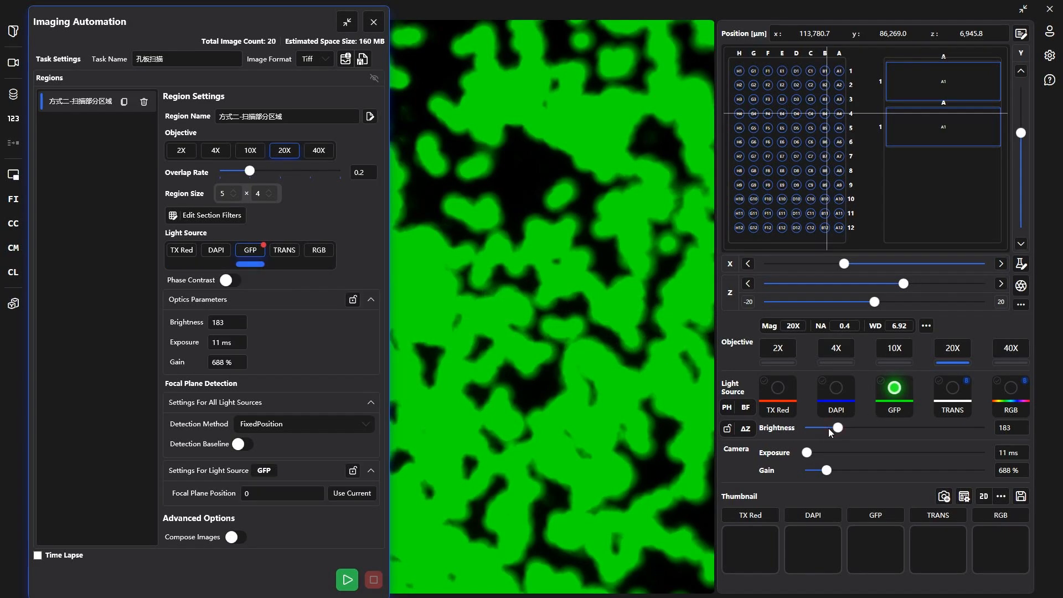
drag(827, 470, 810, 472)
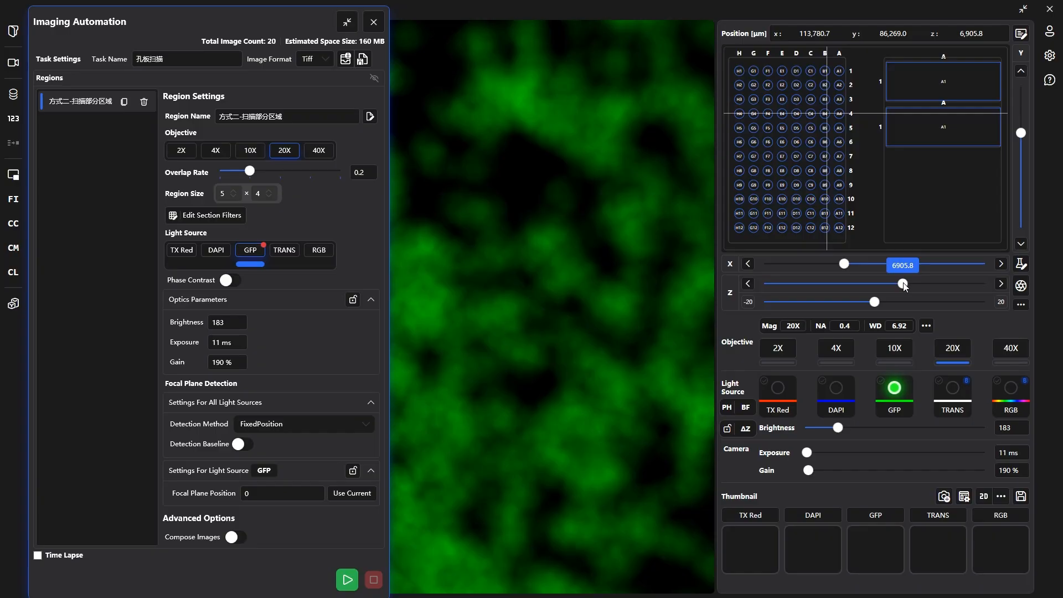
drag(904, 286, 905, 286)
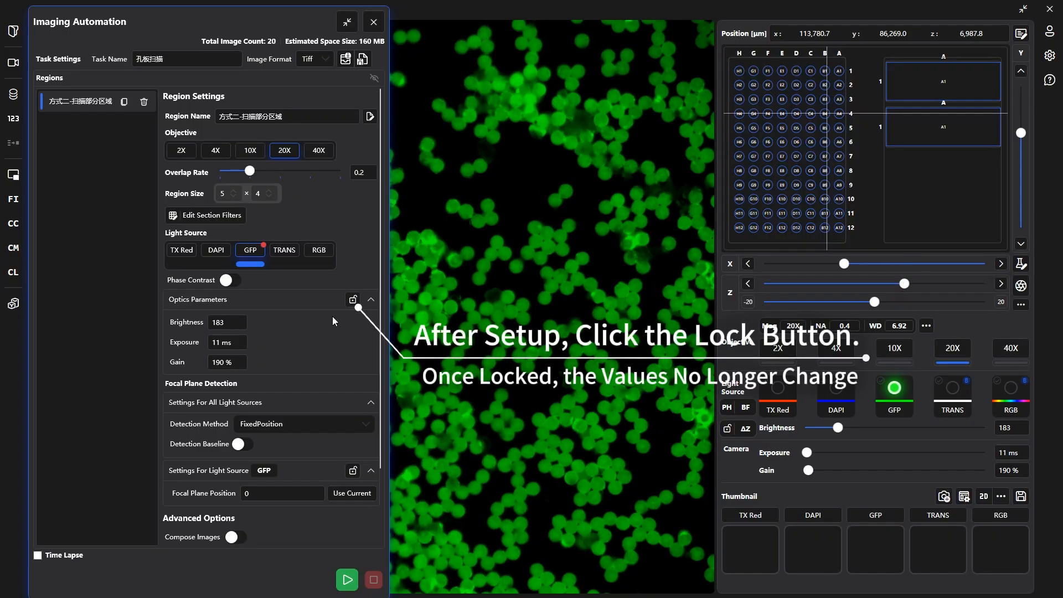
click(352, 301)
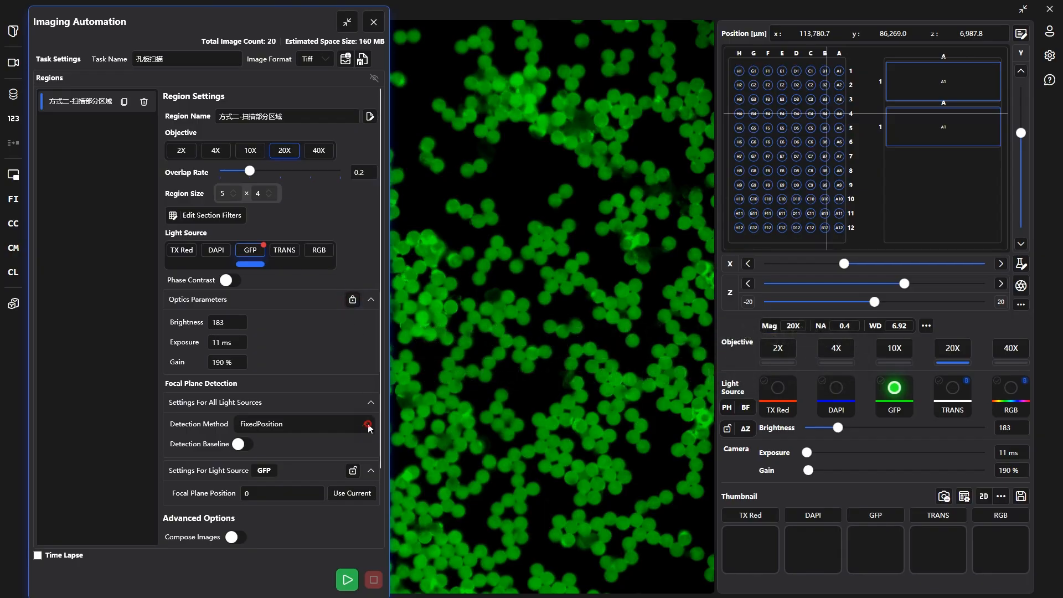
Set the focal plane detection method to DetectAll and lock the GFP reference position at 6987.8 with scan range 200
click(368, 426)
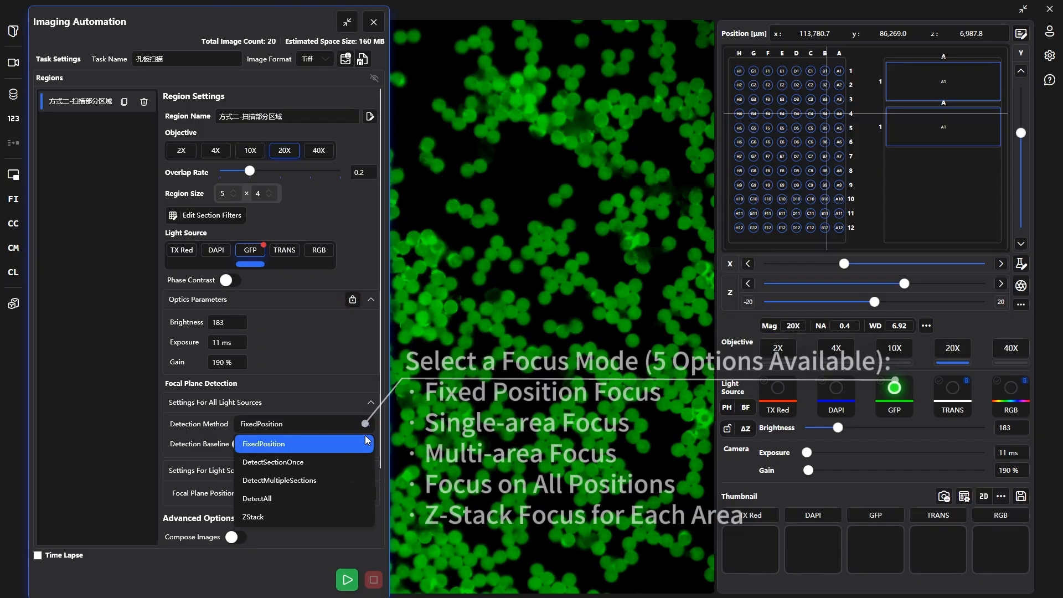
click(314, 500)
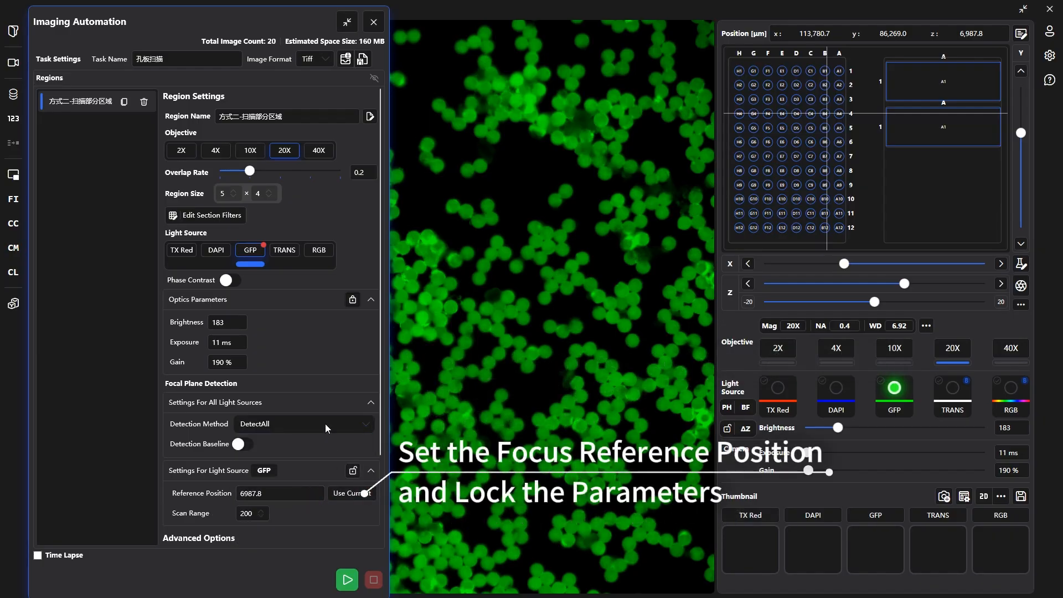
scroll(326, 418, down, 2)
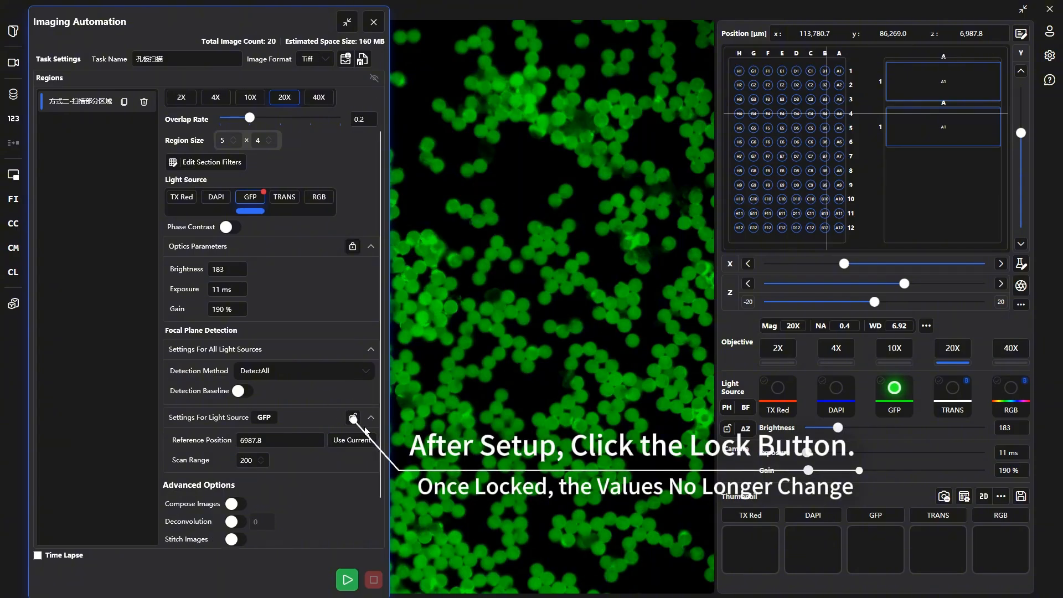
click(353, 420)
click(332, 373)
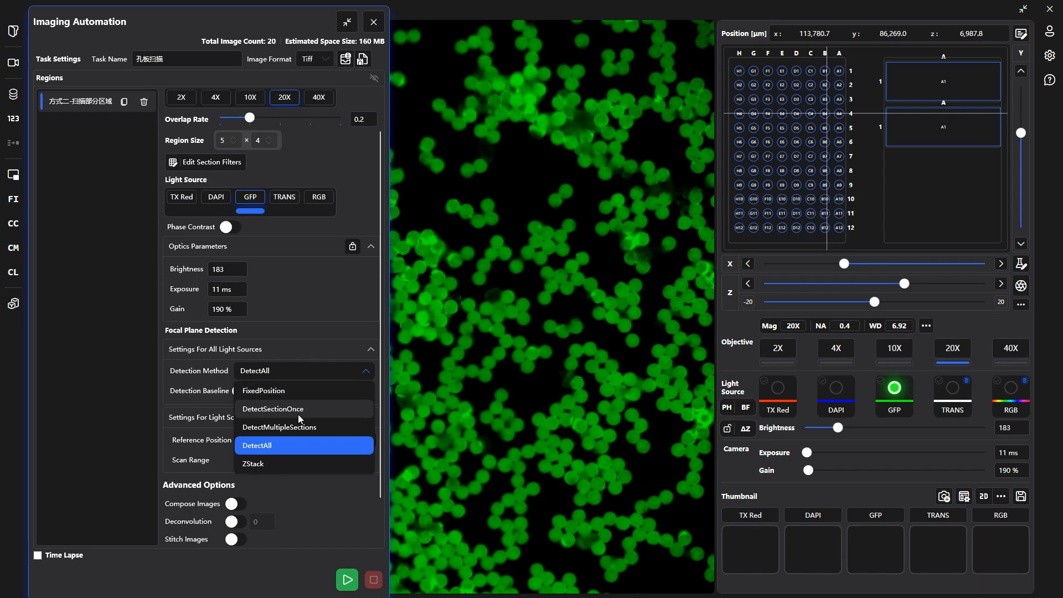
click(306, 490)
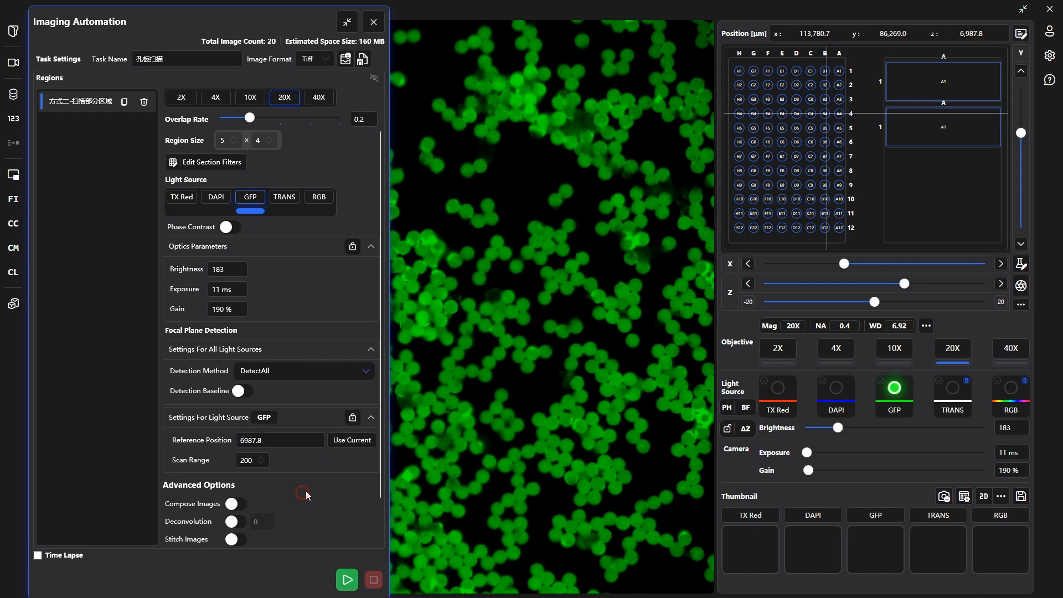
Enable Stitch Images with Use Feature Matching for the partial region
scroll(325, 454, down, 3)
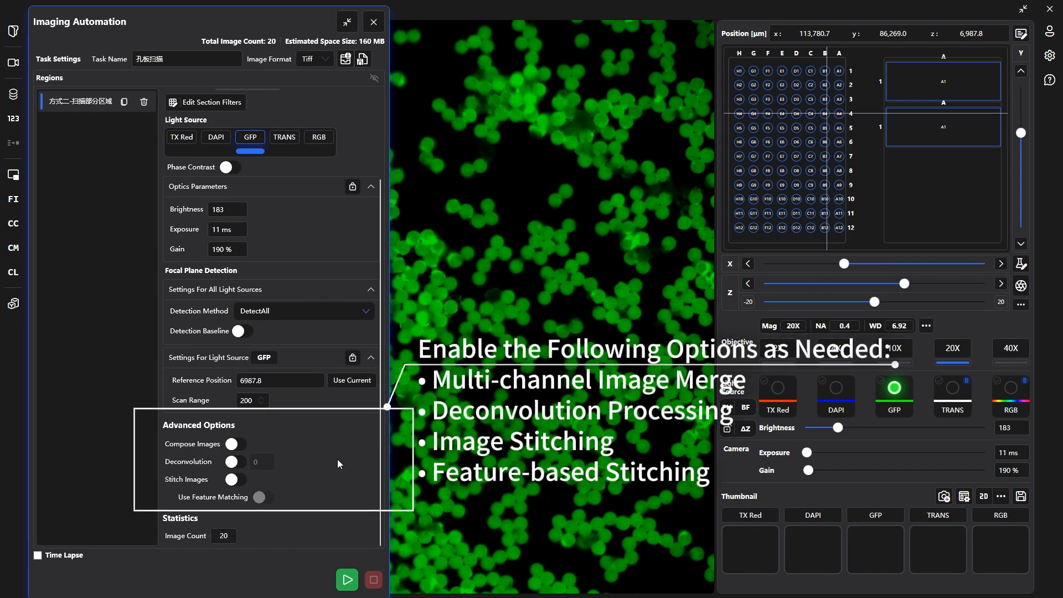
click(236, 479)
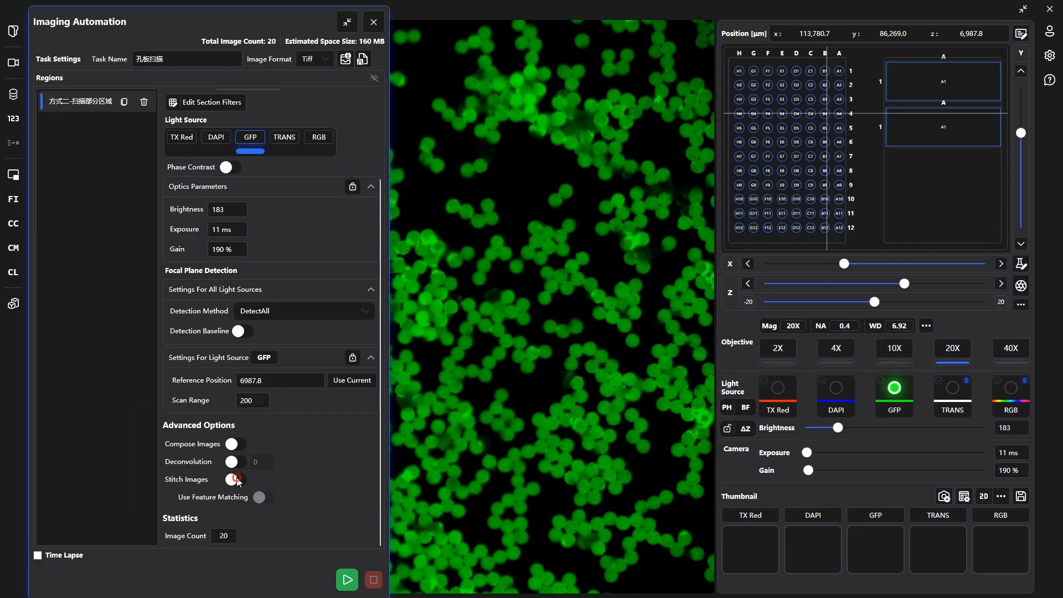
click(267, 498)
Run the partial-region scan as task 孔板扫描-2 and minimize the Imaging Automation window
click(348, 580)
drag(842, 235, 838, 9)
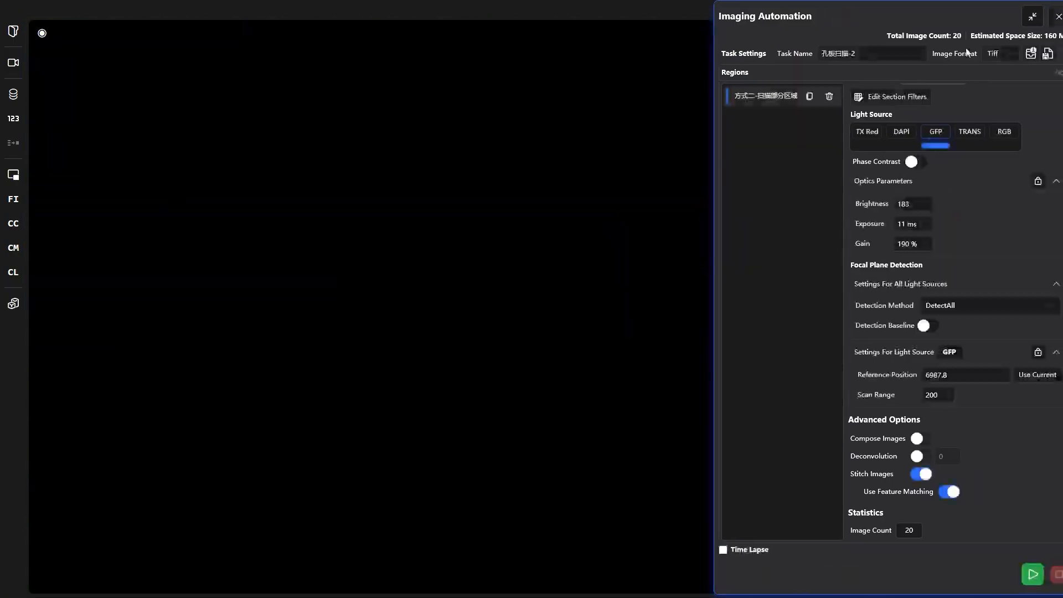
drag(984, 14, 792, 52)
click(868, 54)
Open the stitched image 方式二-扫描部分区域.tiff from the Lgt3-GFP folder of the 孔板扫描-2 task
click(14, 32)
click(73, 46)
click(119, 61)
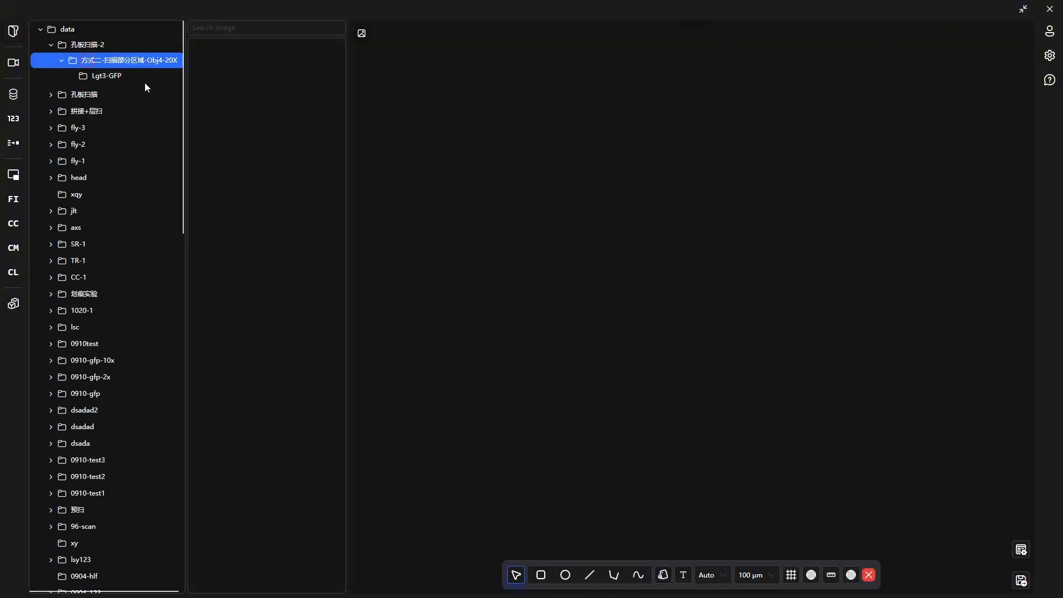
click(141, 78)
click(272, 105)
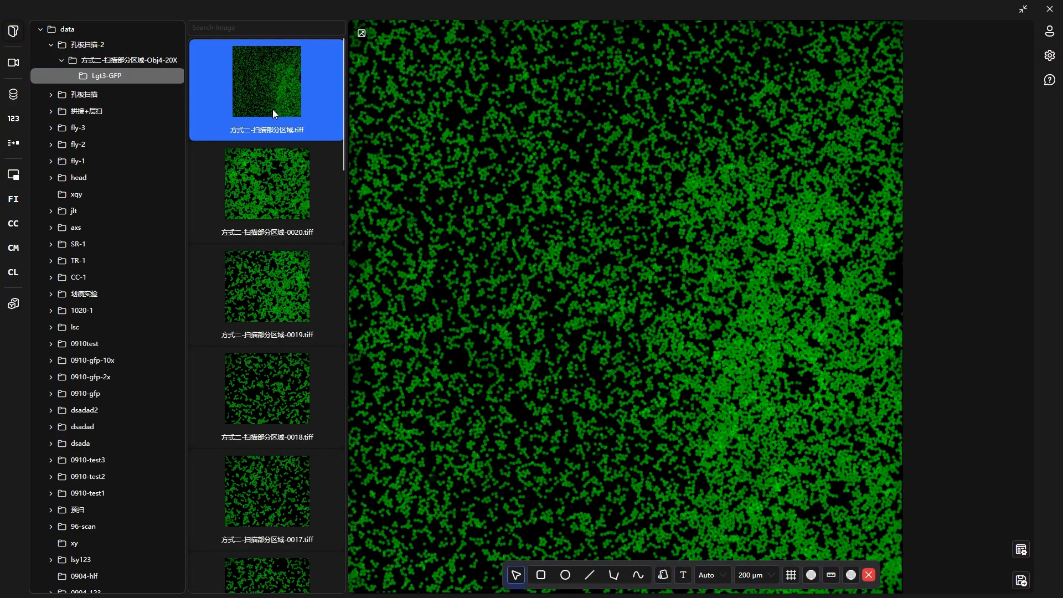
View the partial-region tile images 0020 through 0017, and return to the stitched image
click(250, 195)
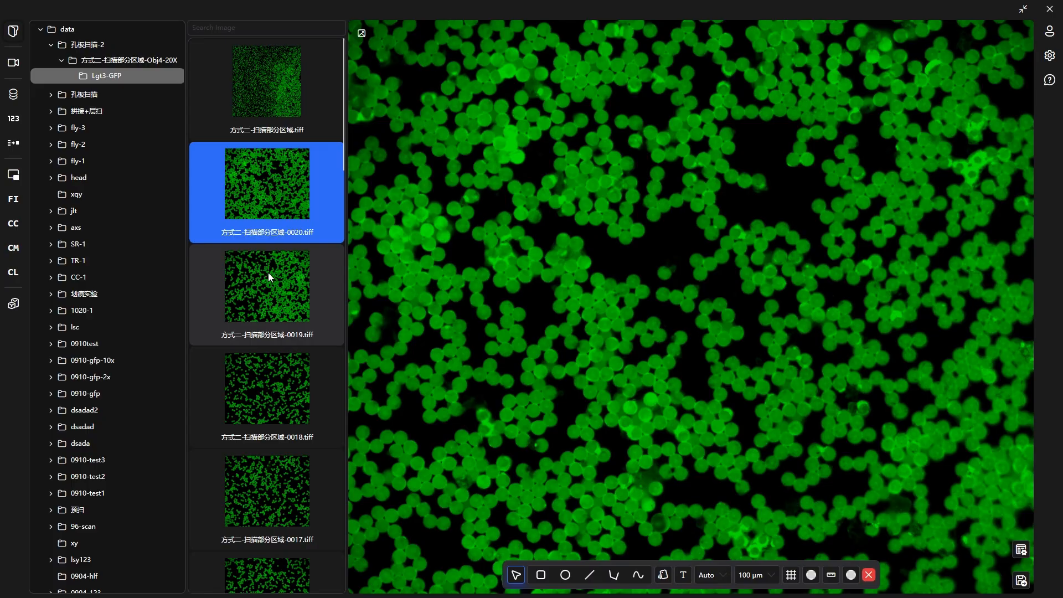
click(268, 274)
click(268, 372)
click(272, 479)
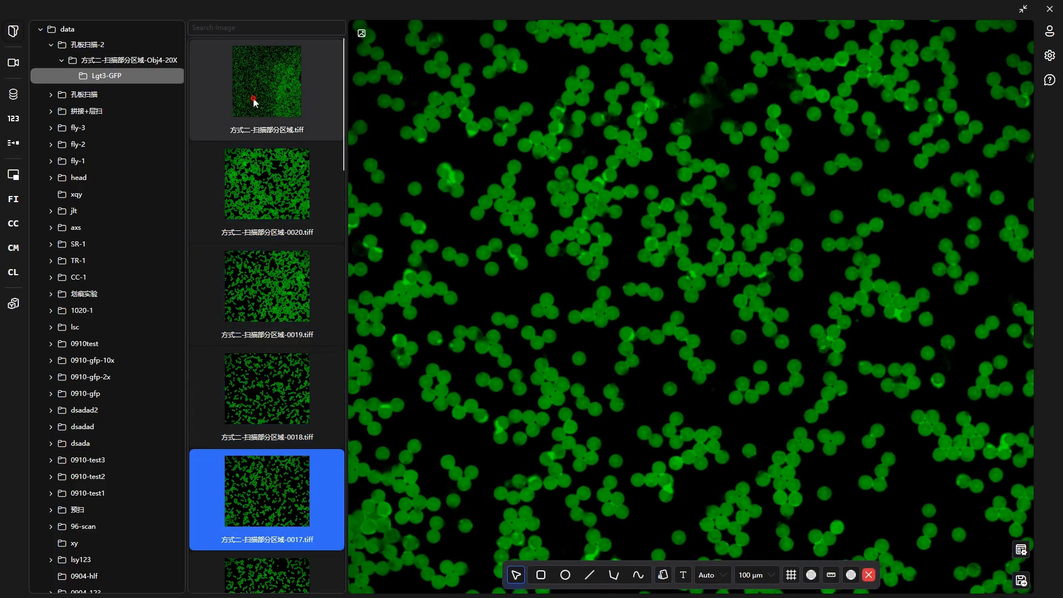
click(253, 100)
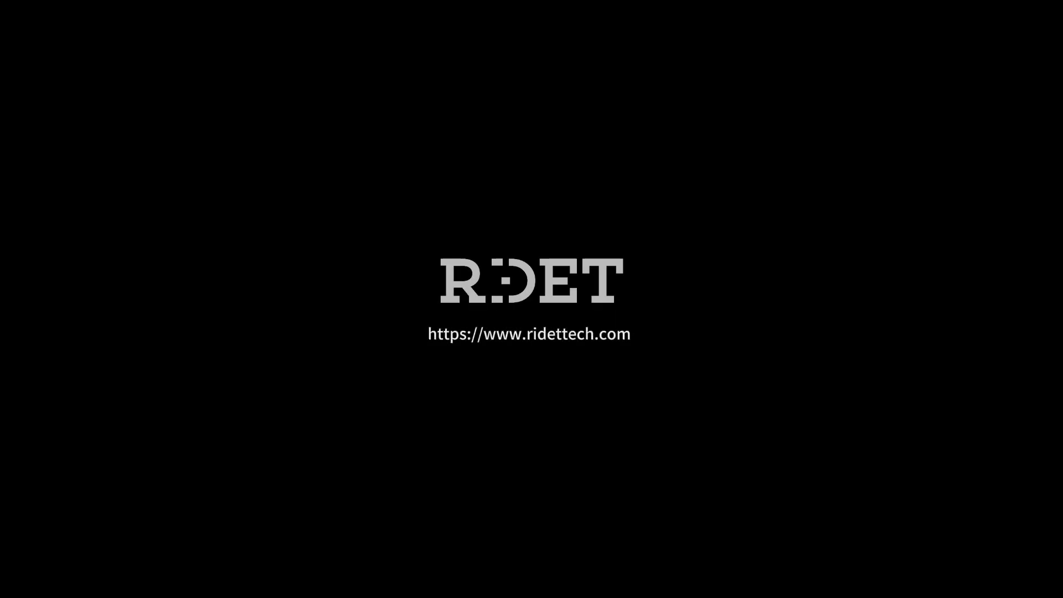